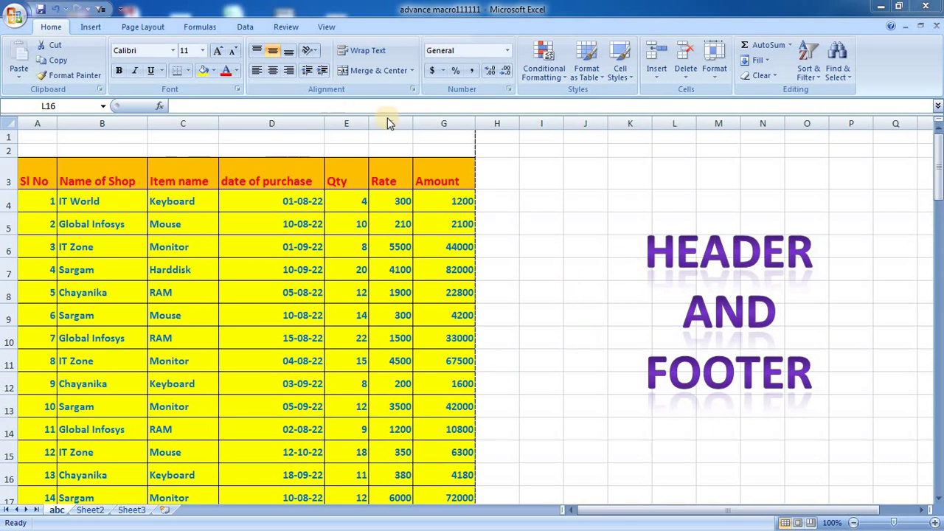
Step: Select the purchase table block A3 to G10, then deselect it by picking cell D7
click(209, 246)
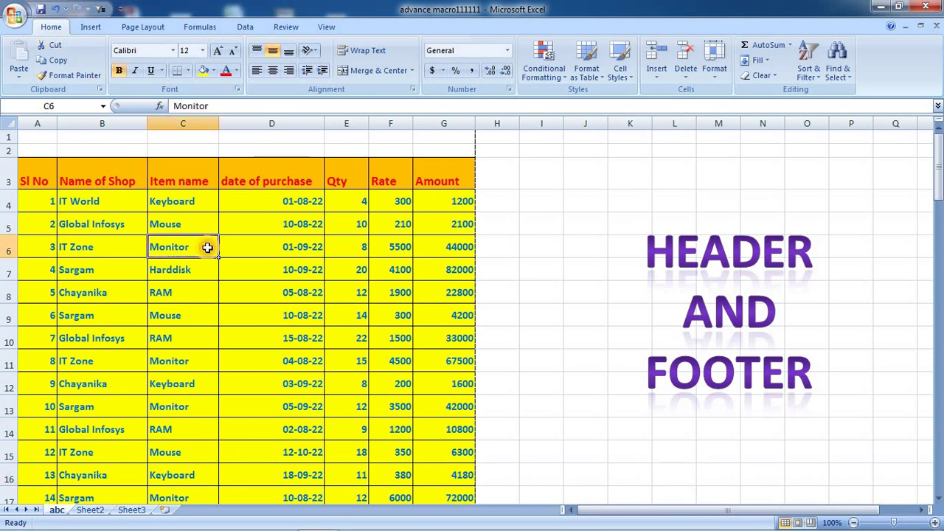
drag(32, 181, 446, 402)
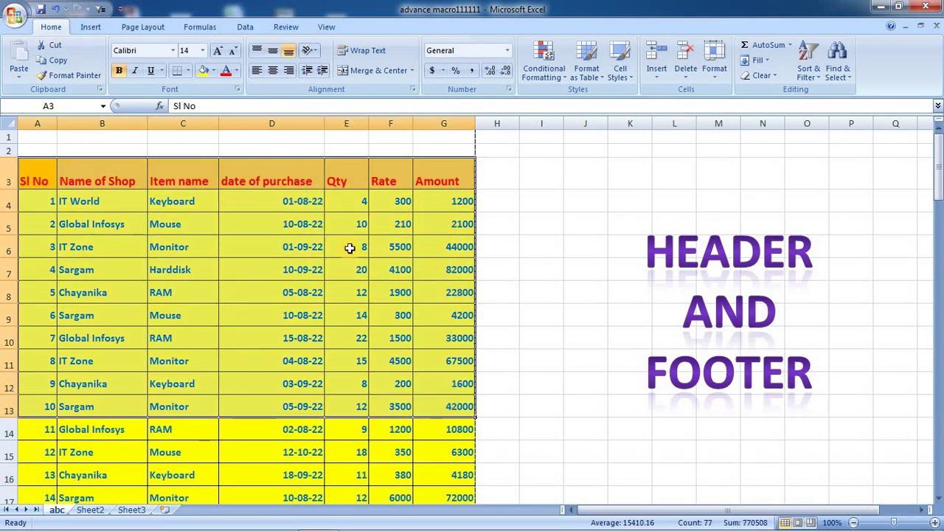
drag(55, 170, 450, 331)
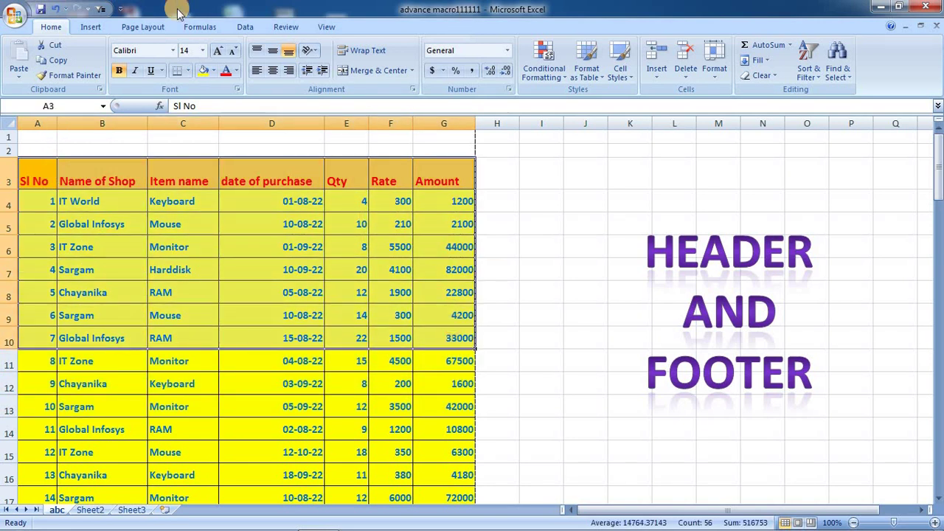
click(291, 260)
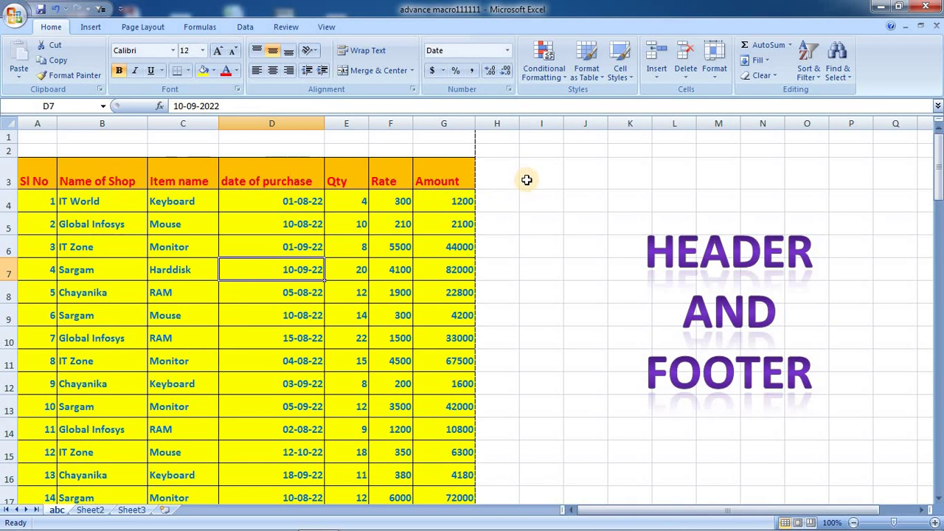
Step: Review the Header/Footer options in the Page Setup dialog and close it
click(89, 27)
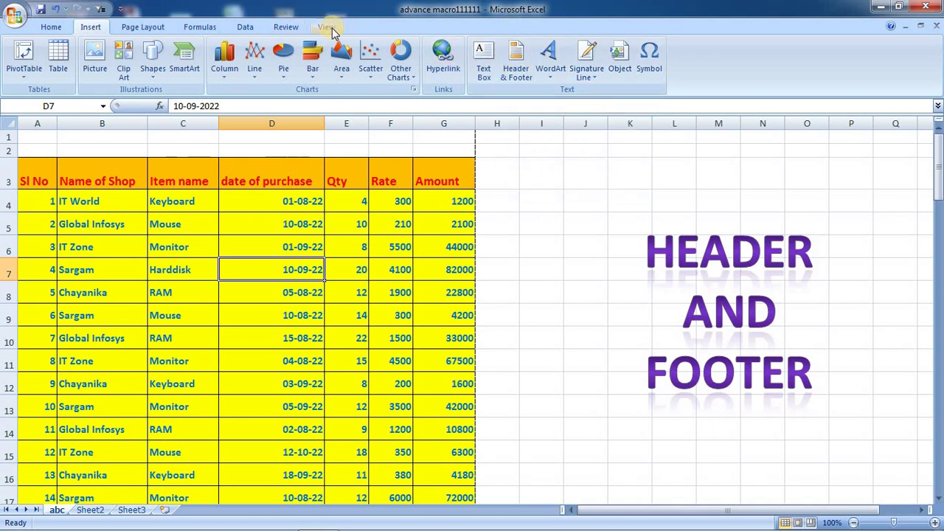
click(160, 27)
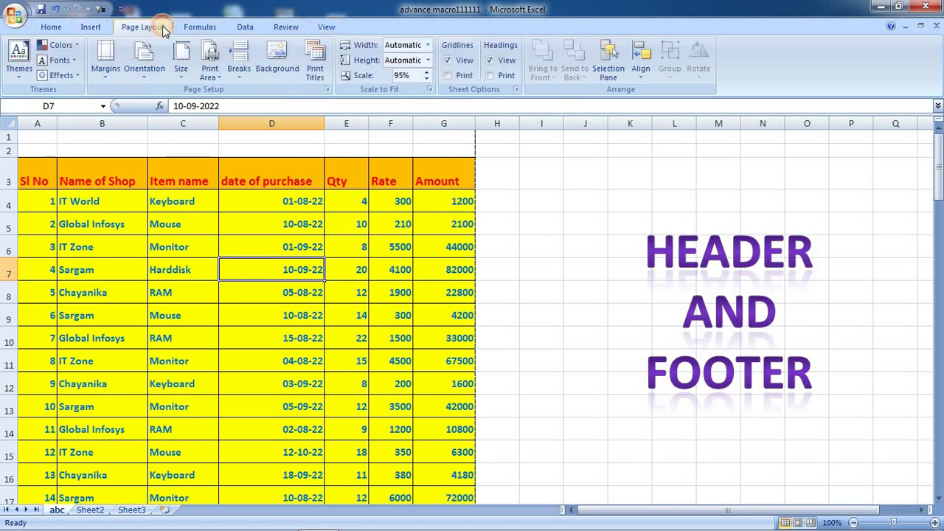
click(327, 89)
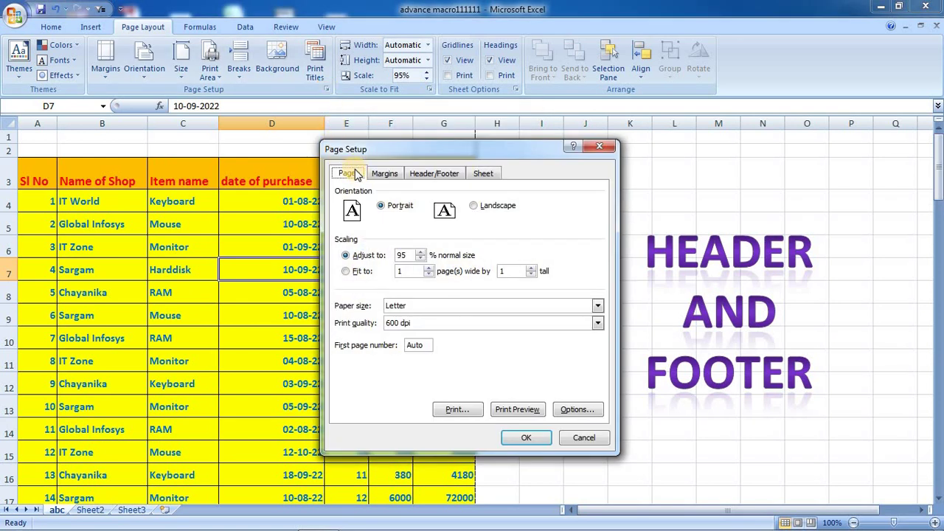
click(424, 174)
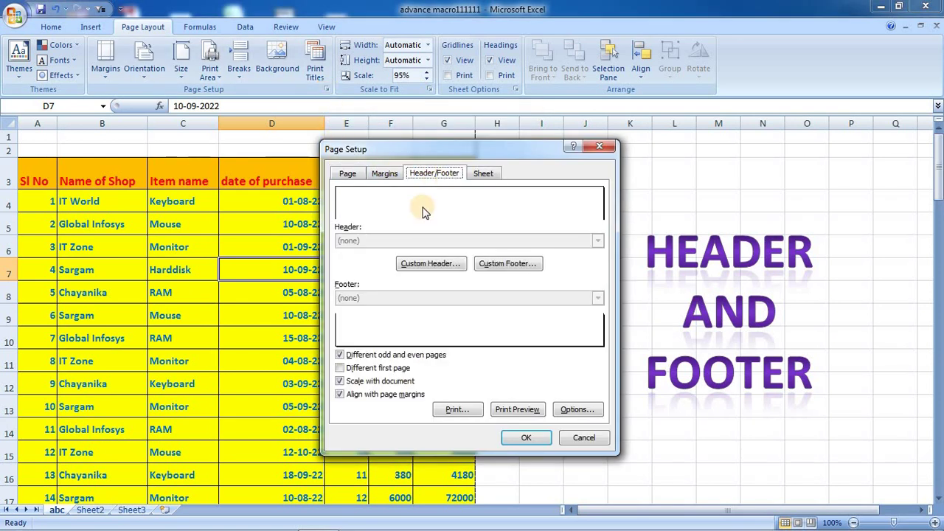
click(594, 148)
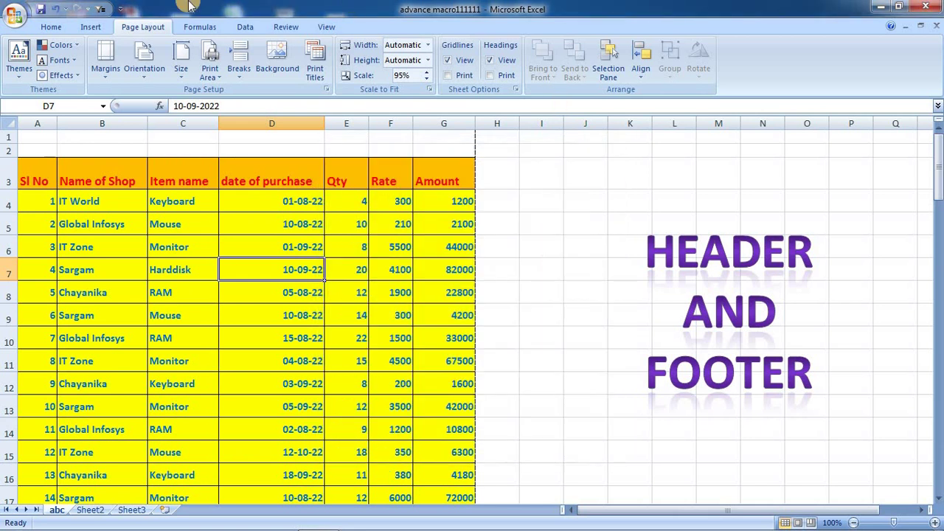
Step: Switch the sheet to Page Layout view and try each header section, finishing in cell B1
click(327, 27)
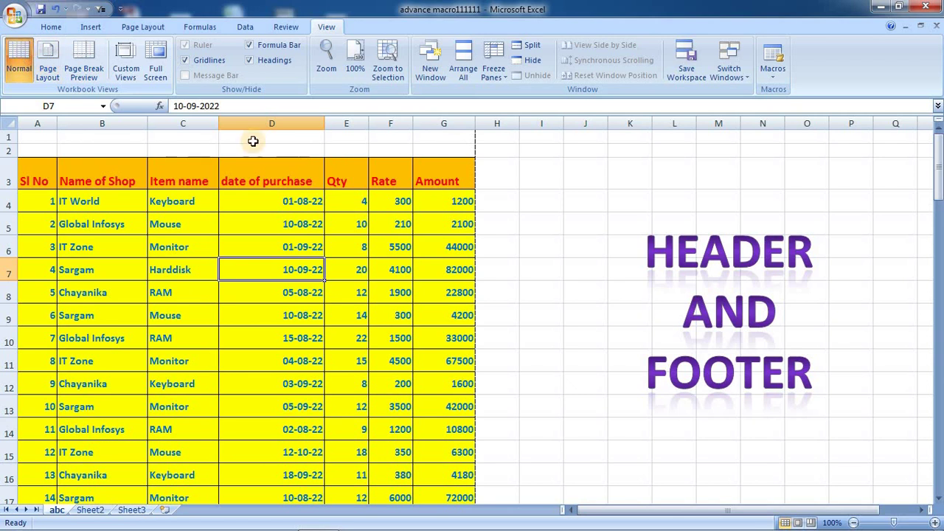
click(52, 55)
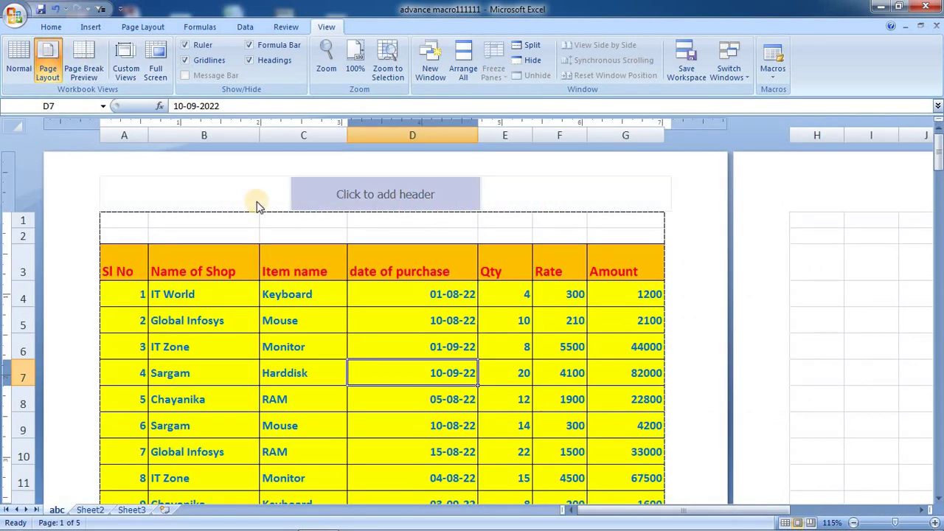
click(180, 194)
click(375, 193)
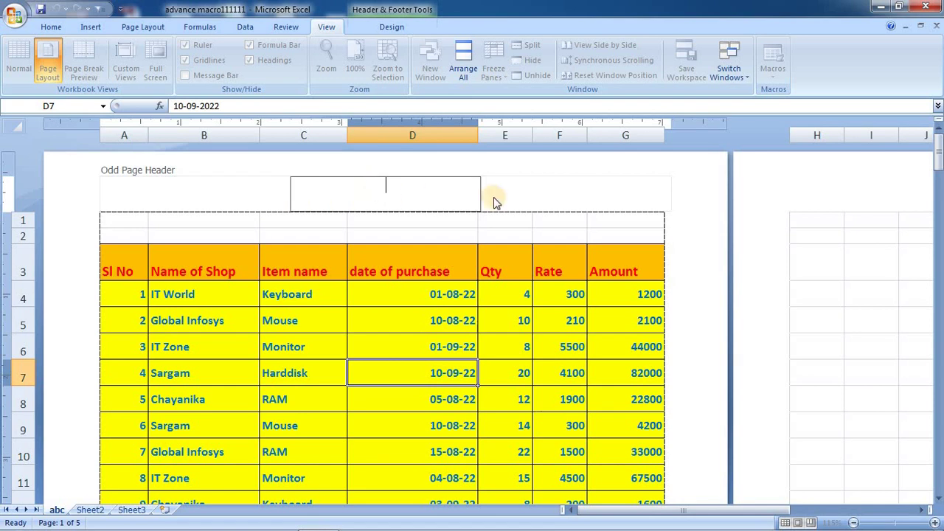
click(198, 203)
click(242, 220)
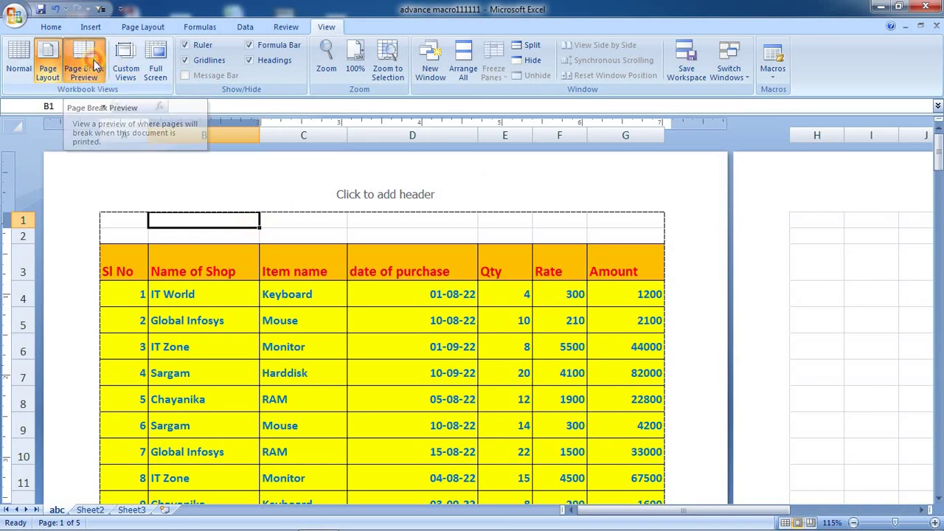
click(94, 63)
scroll(147, 314, down, 5)
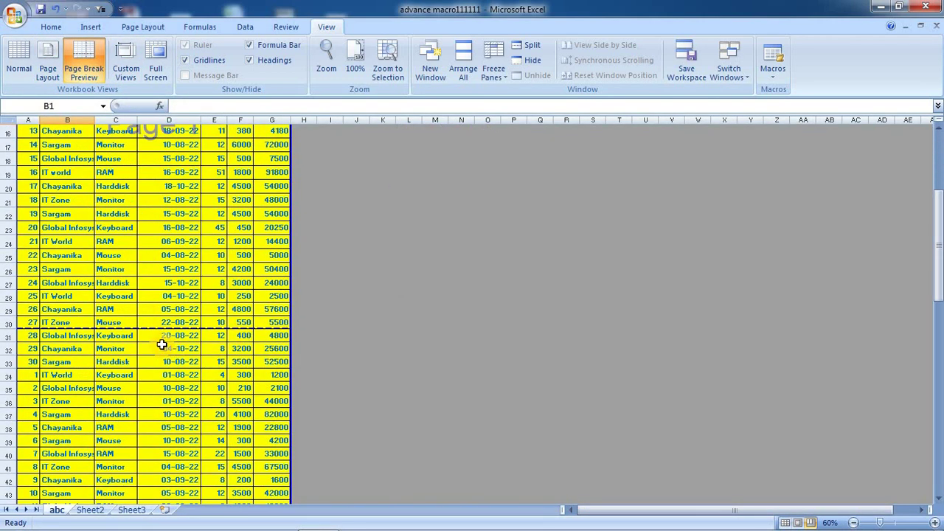
scroll(170, 340, down, 3)
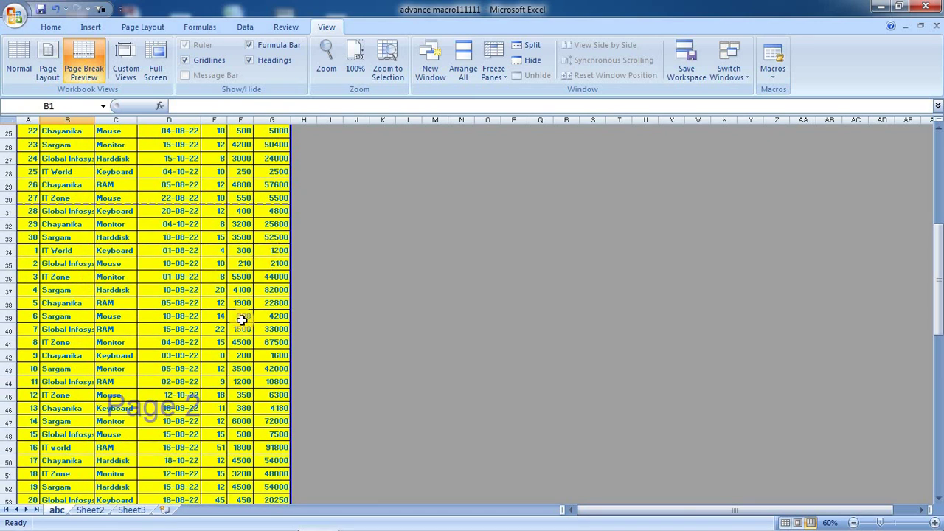
scroll(246, 261, down, 6)
scroll(240, 322, down, 1)
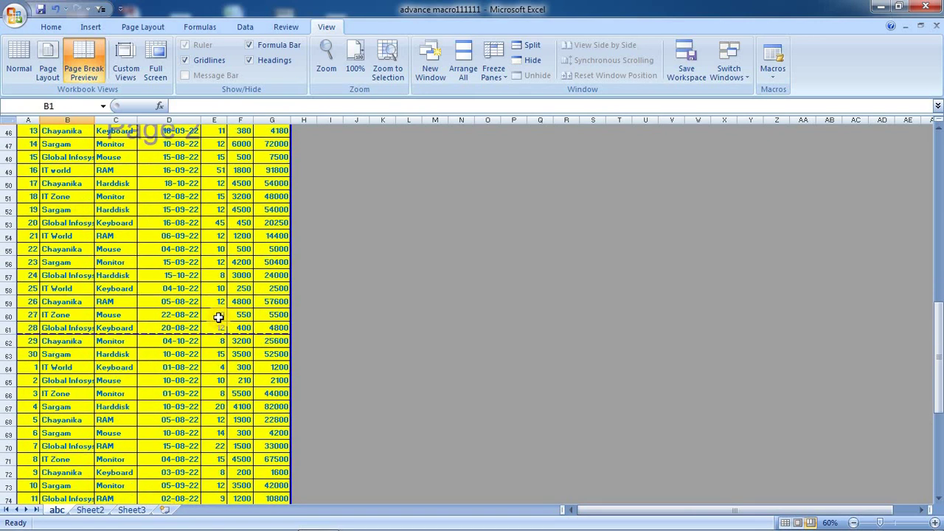
scroll(206, 314, up, 8)
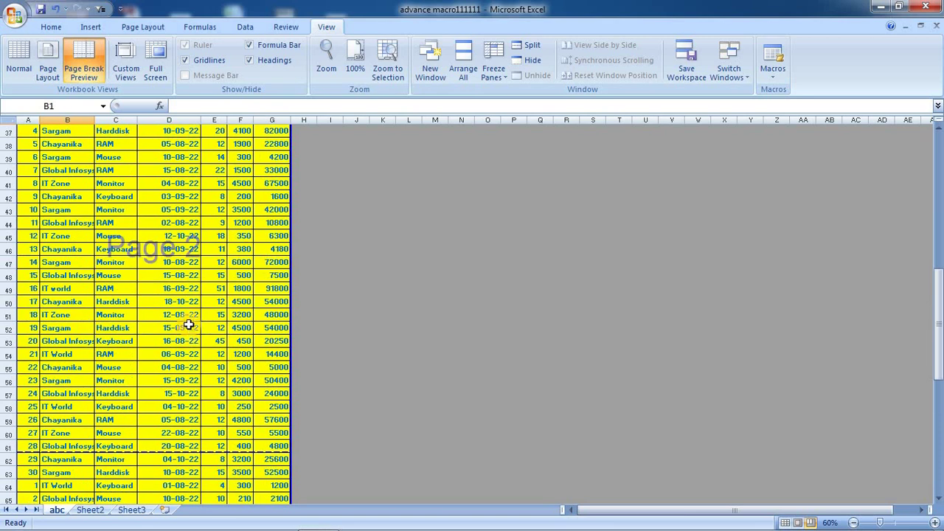
scroll(201, 305, up, 7)
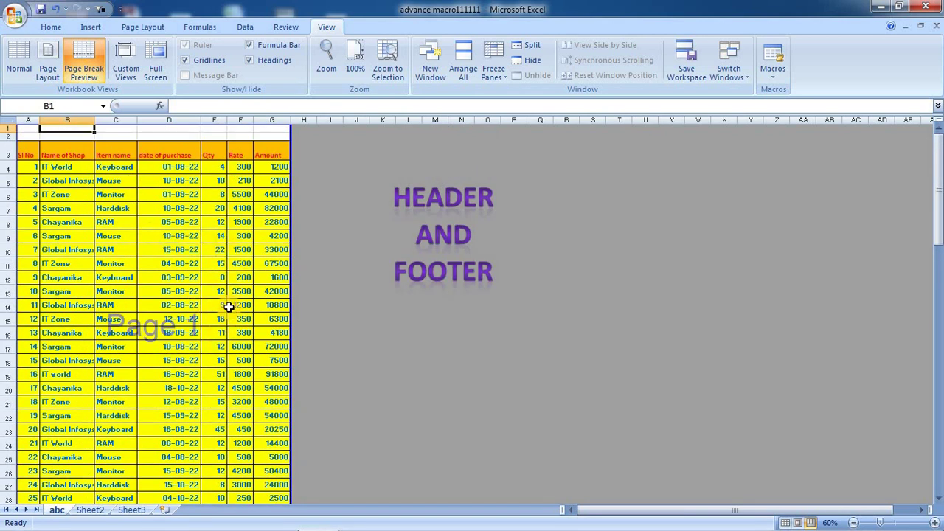
scroll(229, 307, down, 2)
scroll(229, 302, up, 2)
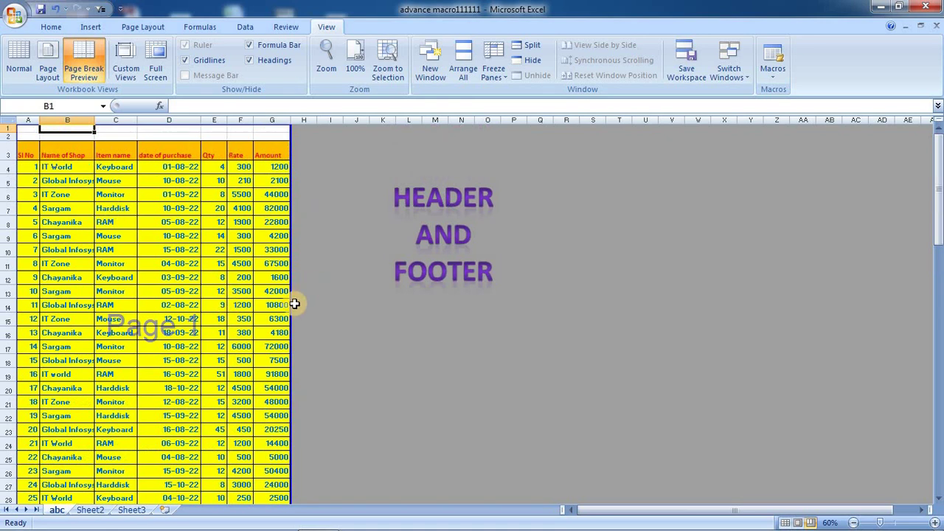
click(50, 56)
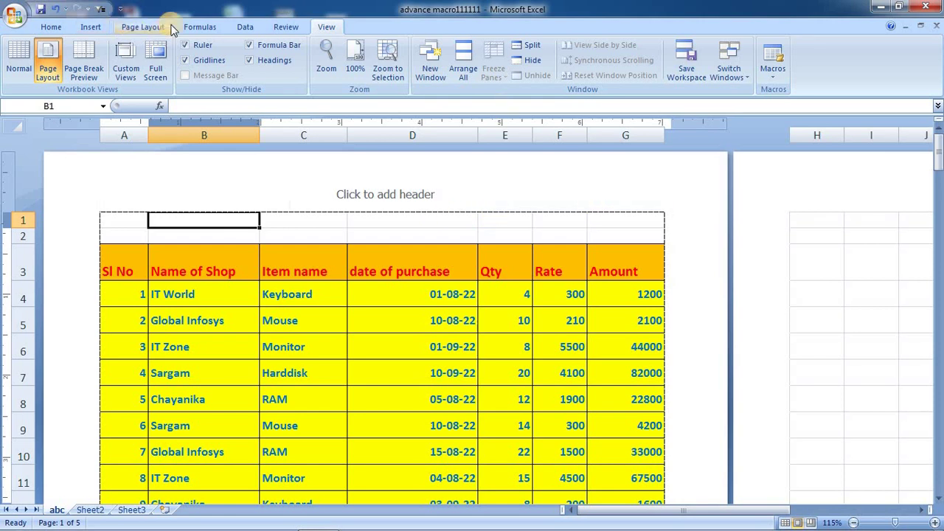
click(83, 26)
click(326, 26)
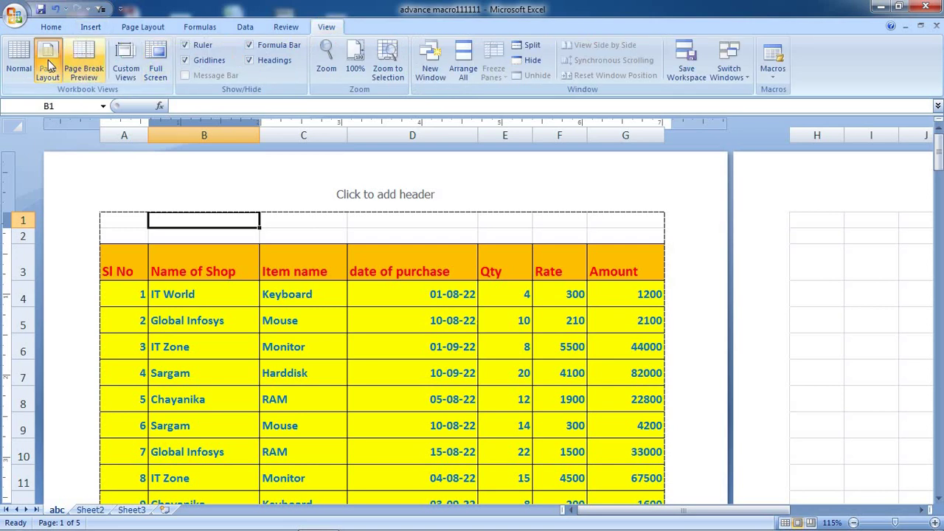
click(25, 67)
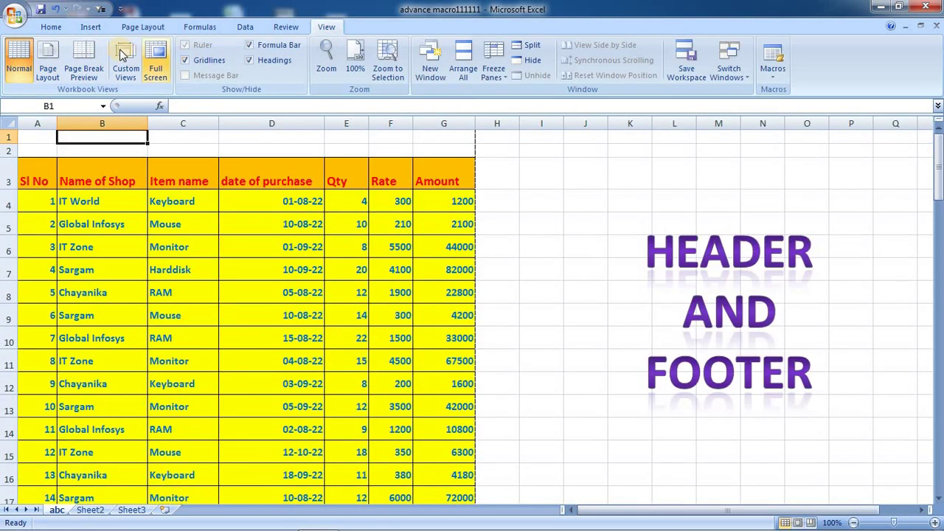
click(88, 28)
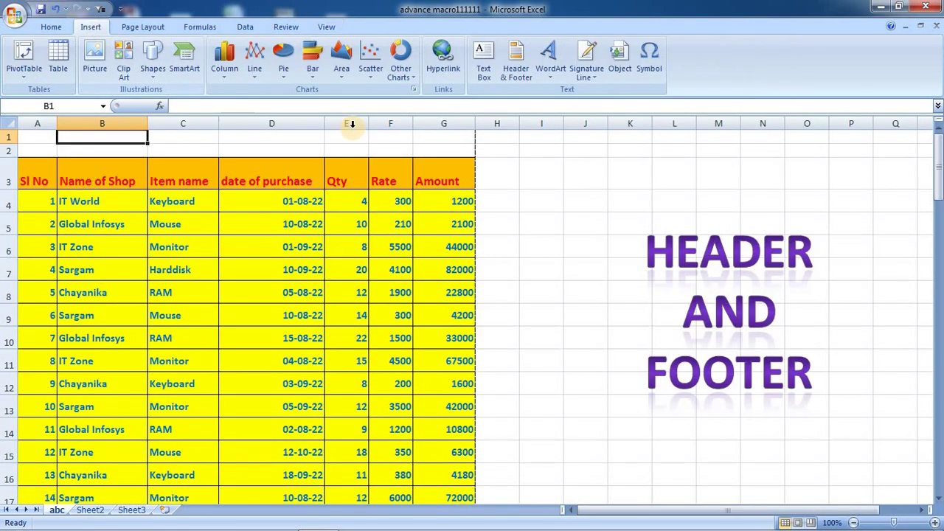
click(520, 67)
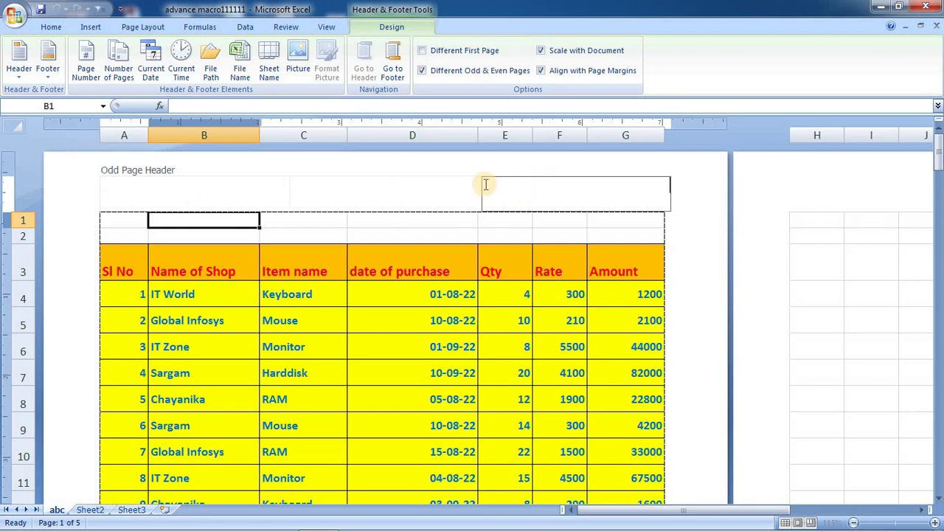
click(259, 198)
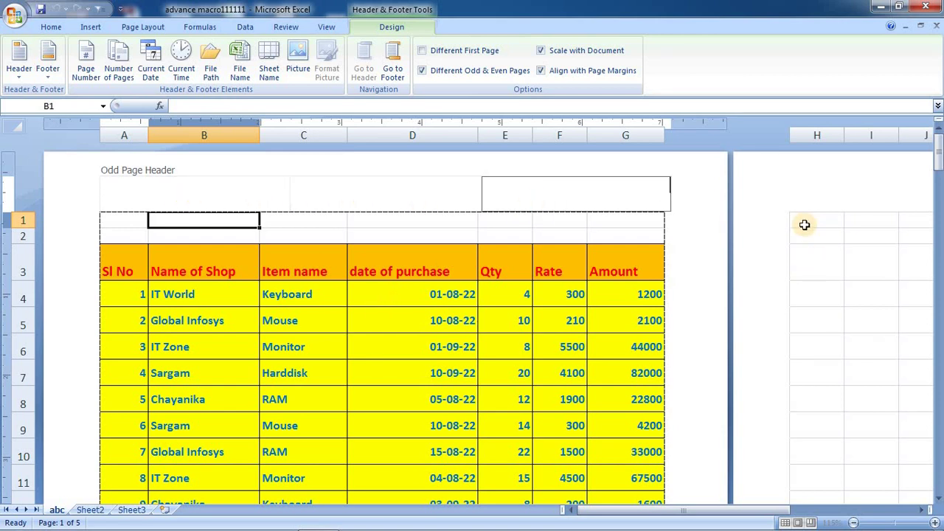
drag(937, 156, 853, 288)
click(181, 294)
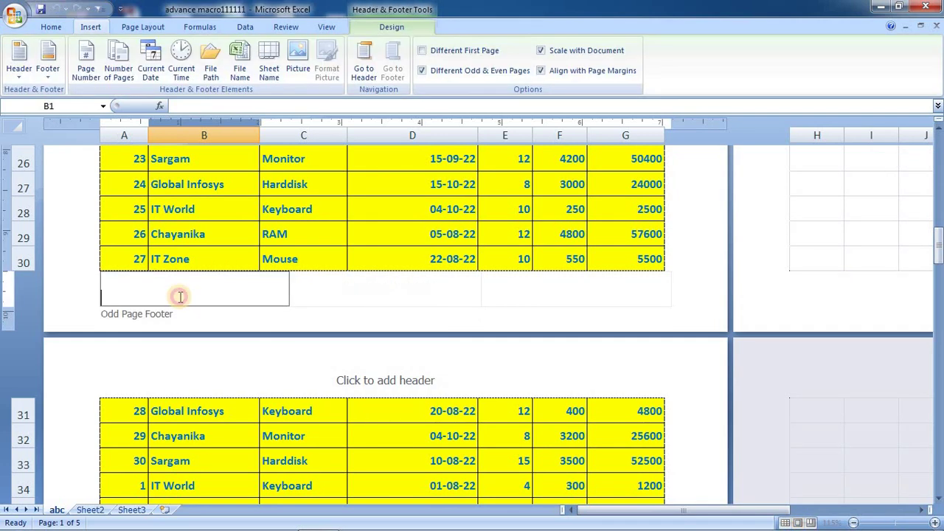
click(357, 284)
click(530, 275)
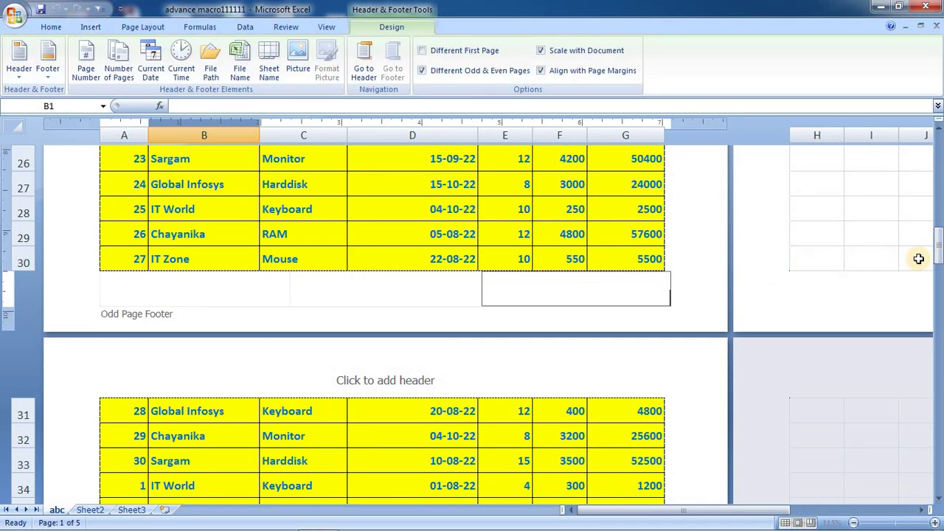
drag(939, 247, 895, 139)
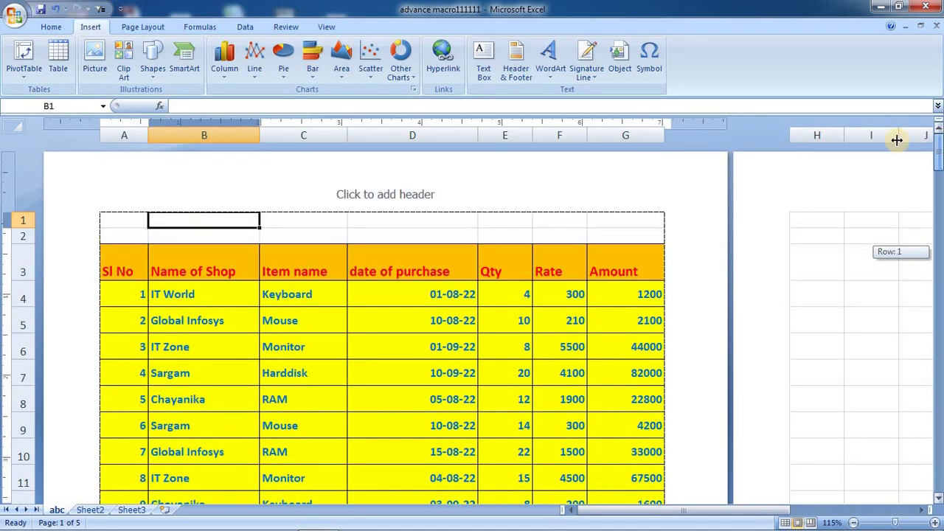
Step: Turn off Different Odd & Even Pages and put the cursor in the centre header section
click(177, 189)
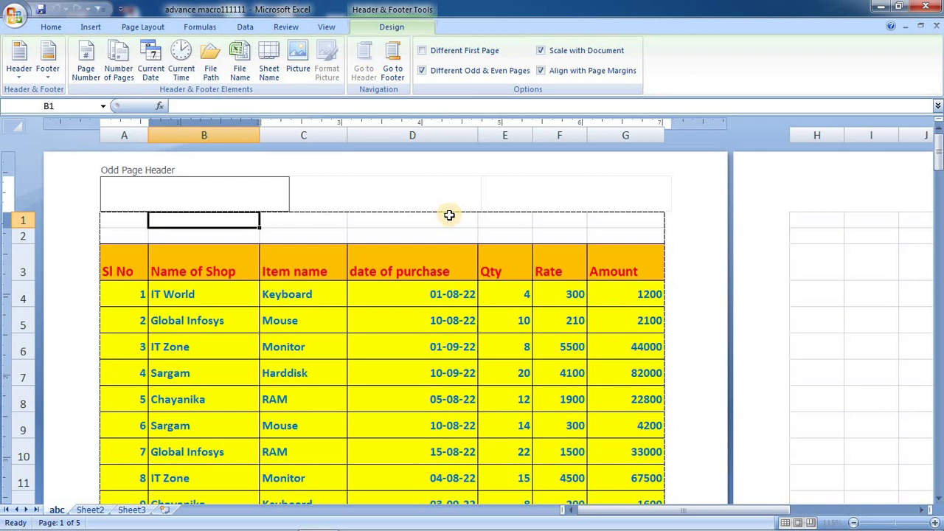
click(341, 195)
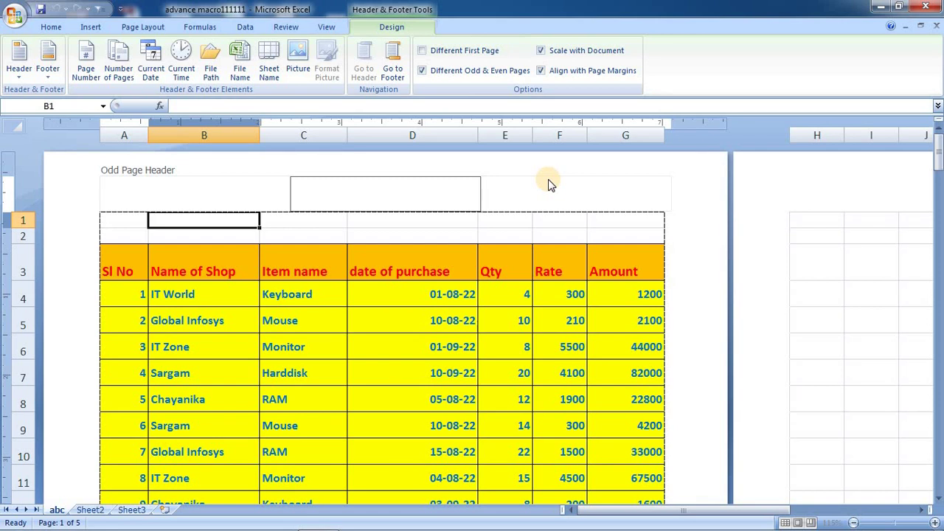
click(413, 219)
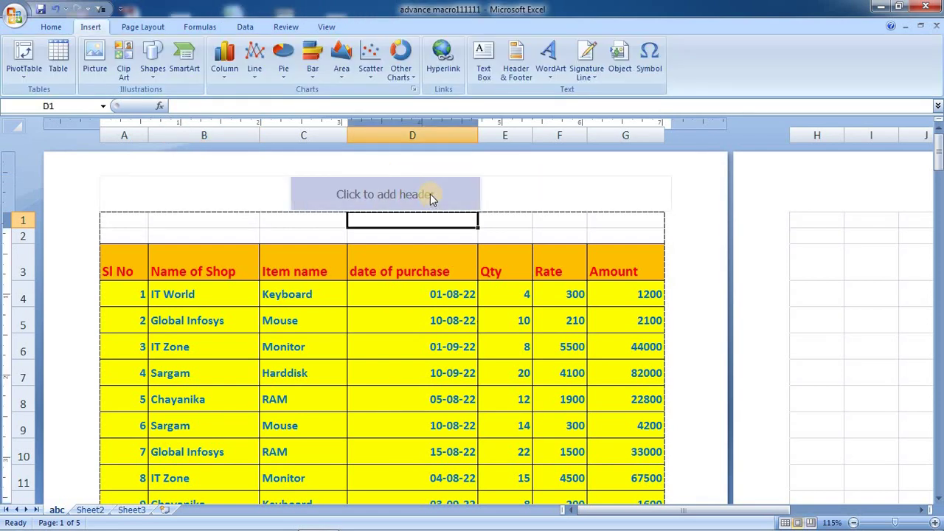
click(365, 194)
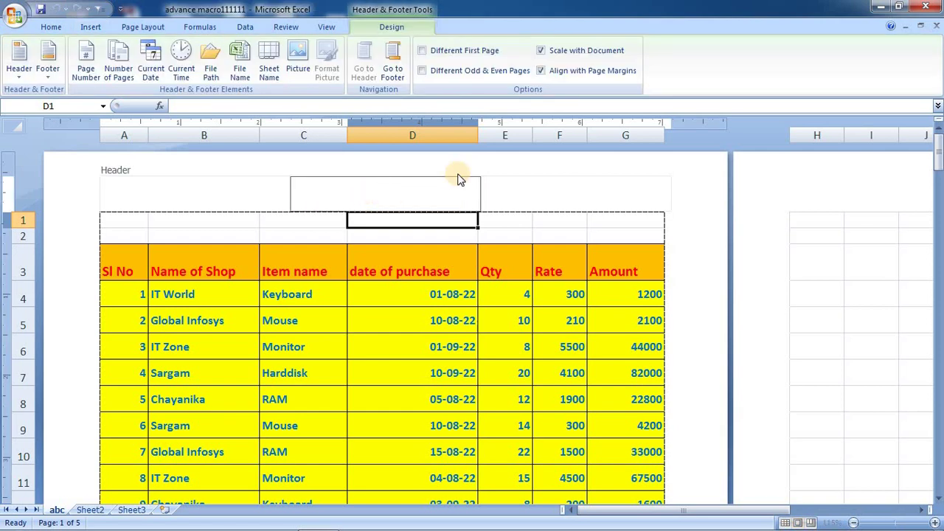
Step: Enter 'STATEMENT OF ABC COM' as the centre header and check that it repeats on page 2
text(STATEMENT OF ABC)
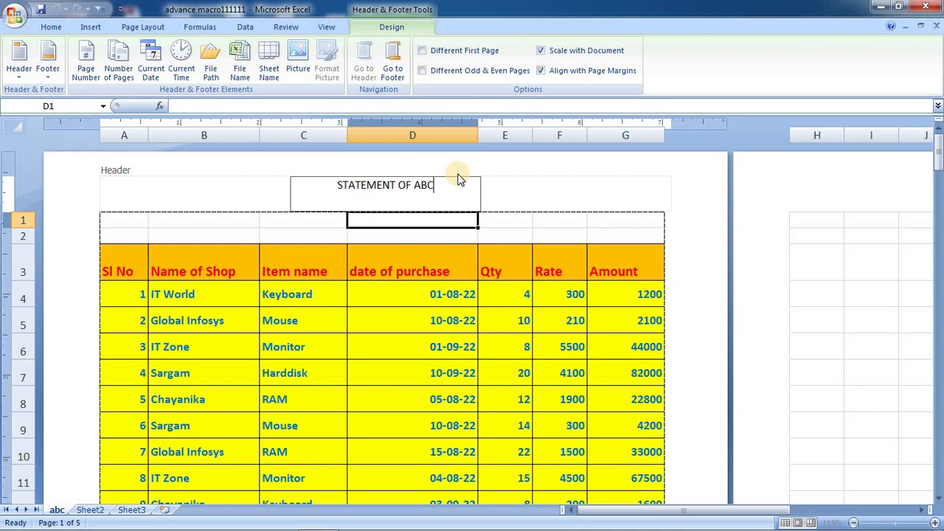
text( COM)
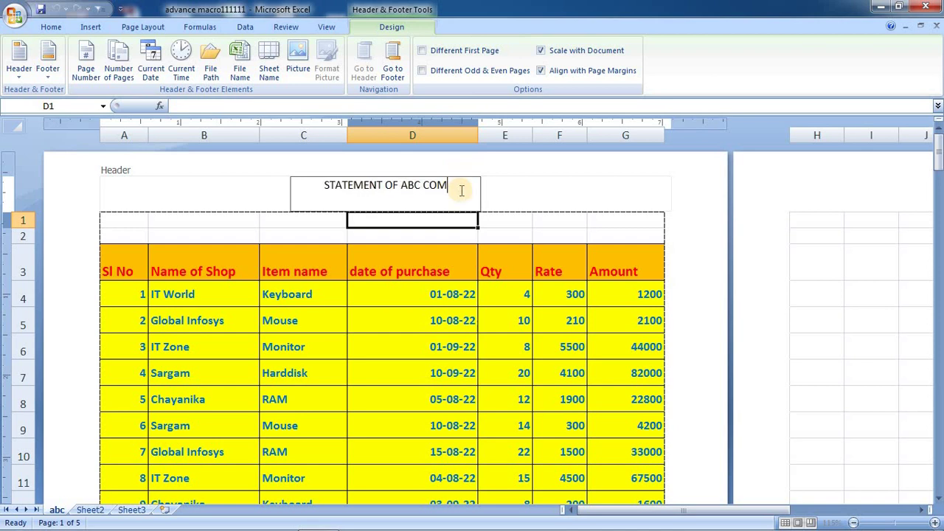
click(516, 190)
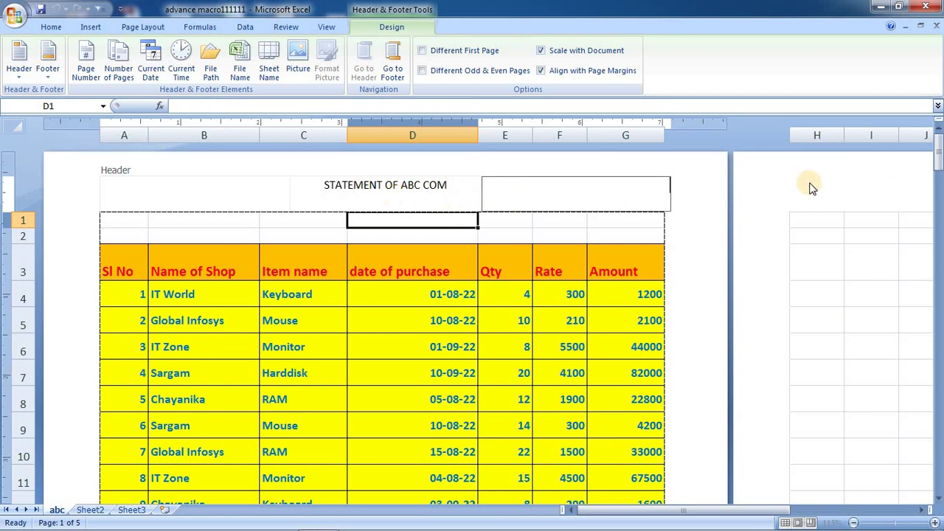
drag(938, 183, 935, 265)
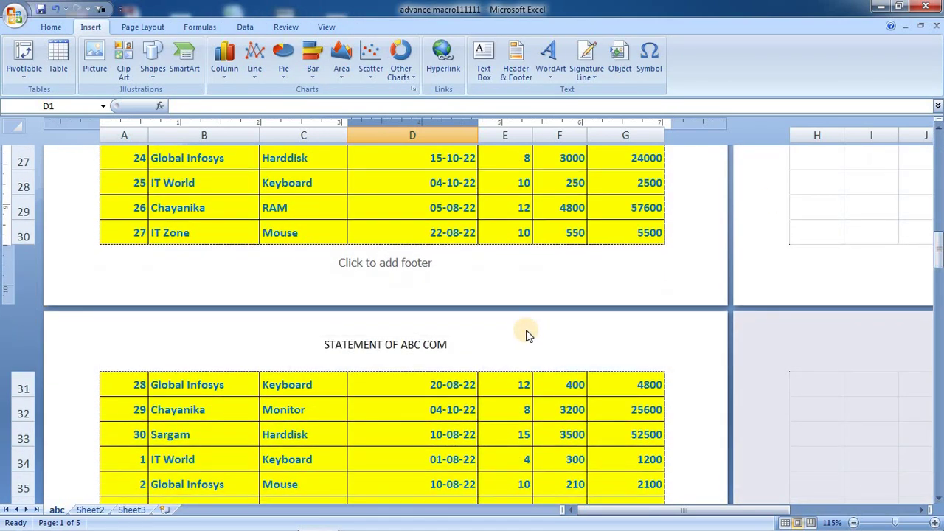
click(434, 343)
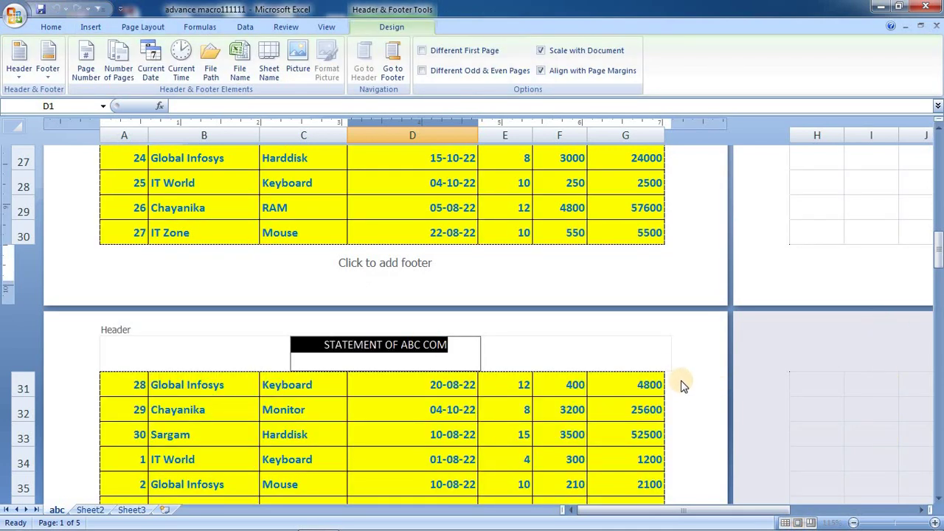
click(669, 361)
ctrl+scroll(623, 344, down, 1)
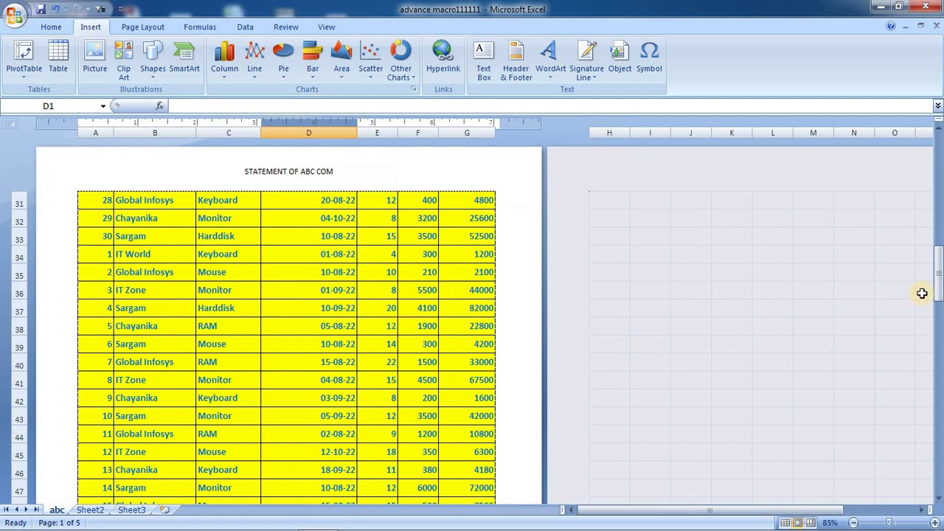
drag(940, 276, 938, 258)
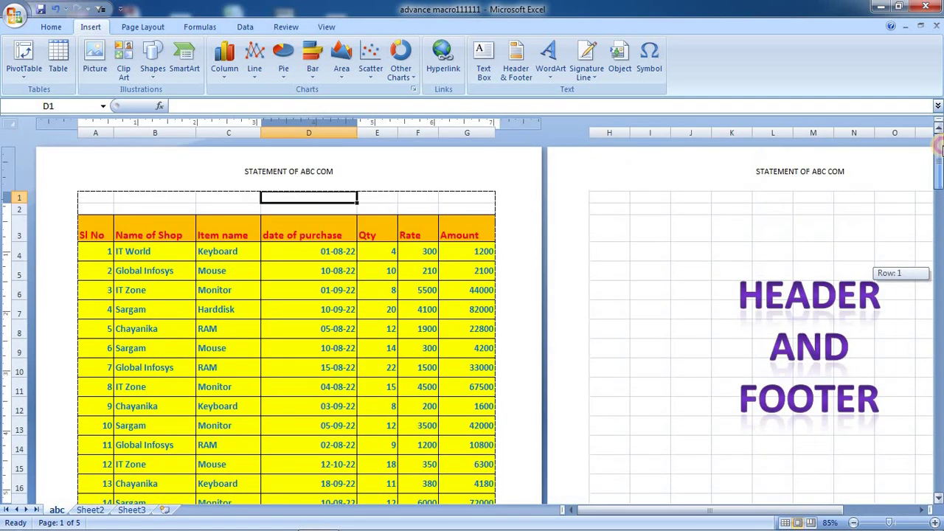
drag(938, 146, 845, 311)
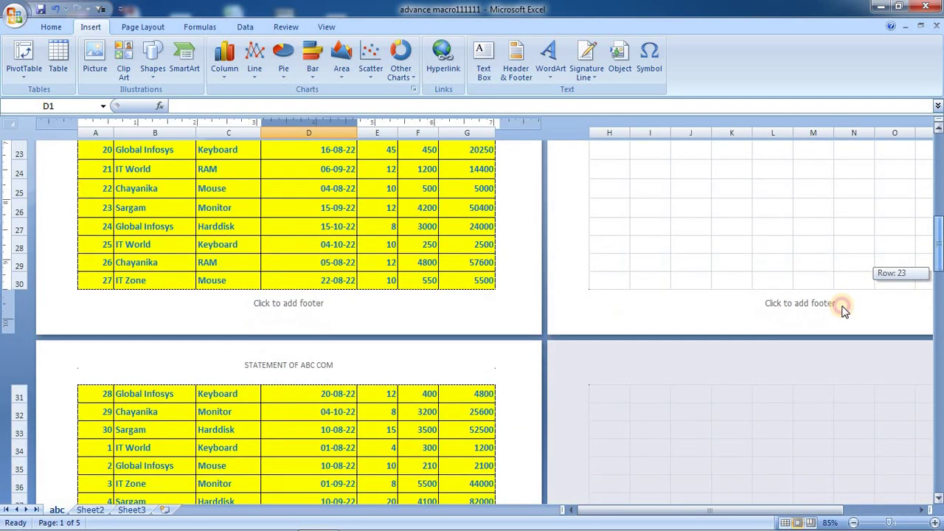
click(275, 369)
drag(935, 247, 938, 146)
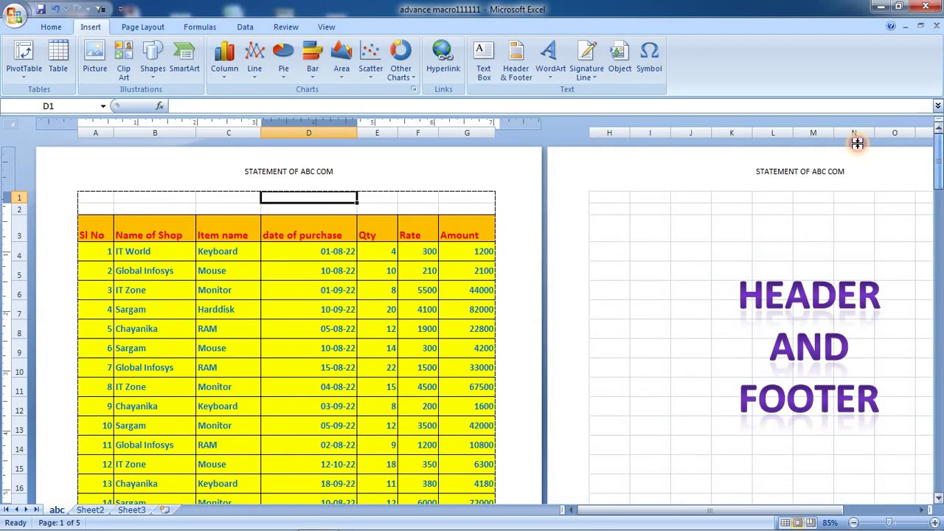
click(300, 173)
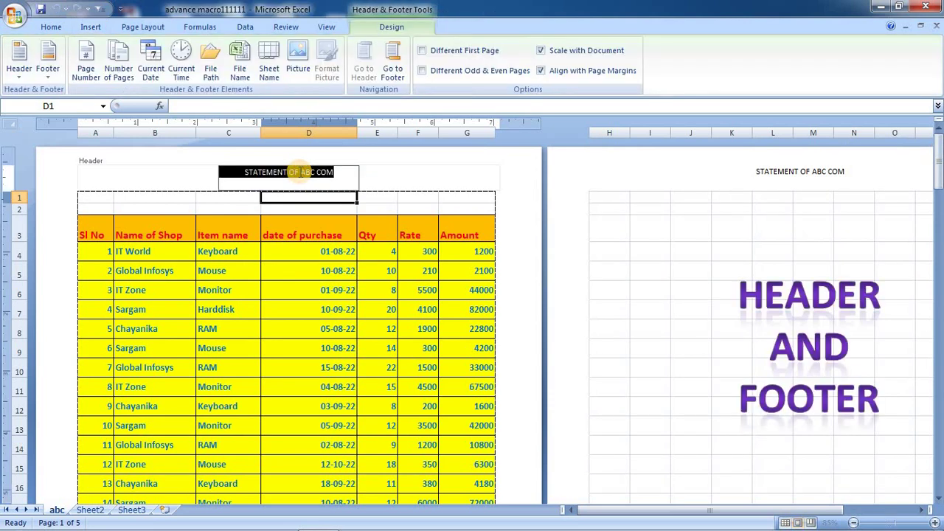
click(402, 177)
click(296, 181)
click(198, 181)
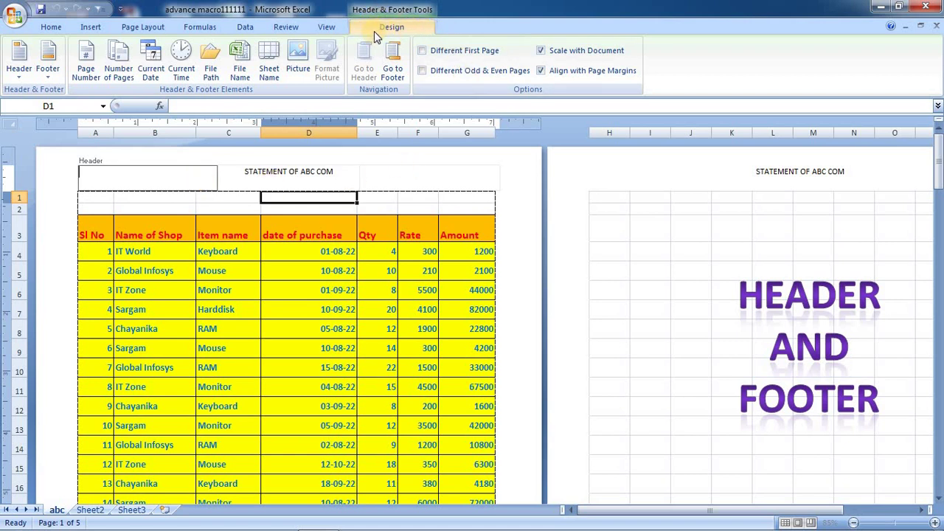
click(379, 195)
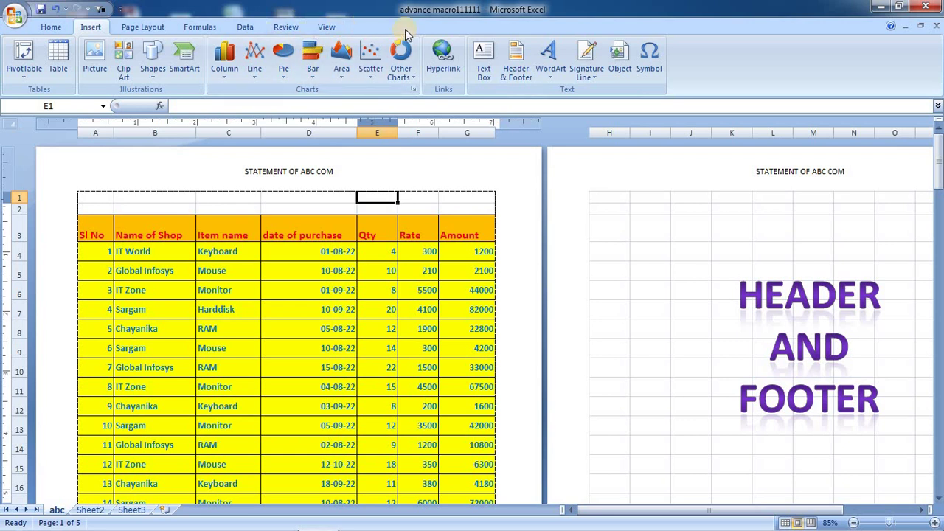
click(359, 175)
click(411, 173)
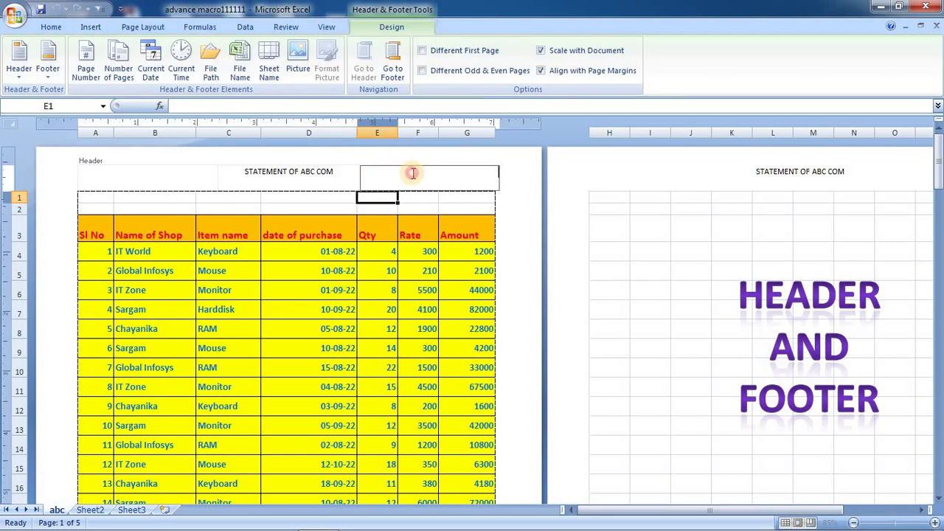
click(293, 179)
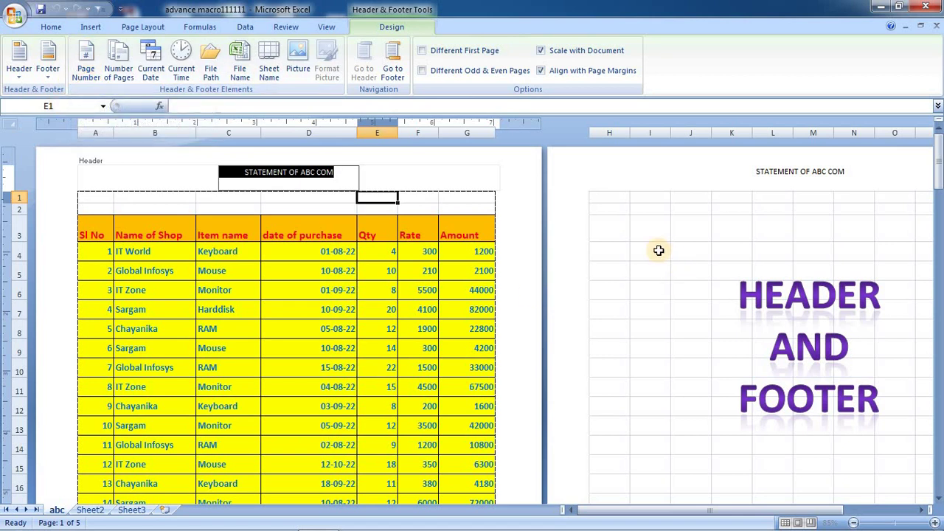
Step: Insert the Page Number field into the centre footer section
drag(938, 182, 938, 222)
click(295, 359)
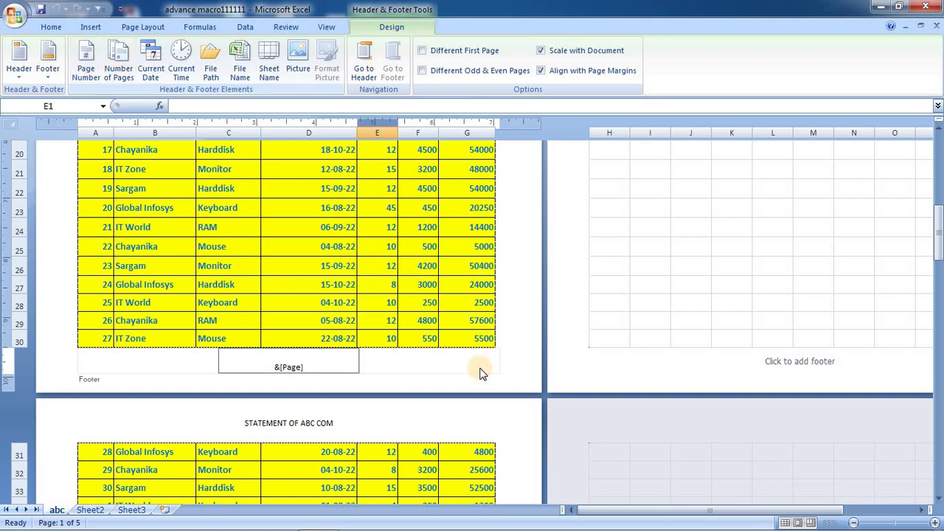
click(449, 366)
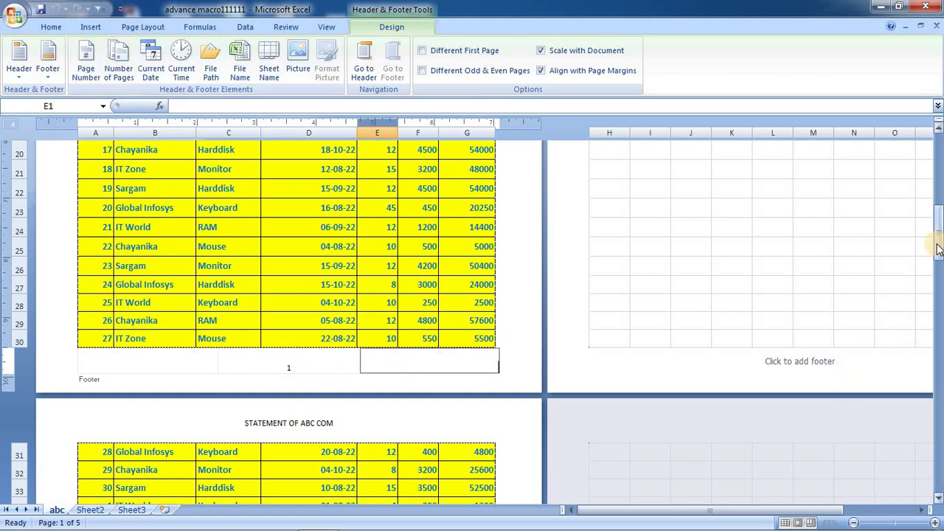
mouse_move(938, 251)
mouse_down()
mouse_move(941, 485)
mouse_move(939, 196)
mouse_move(939, 234)
mouse_up()
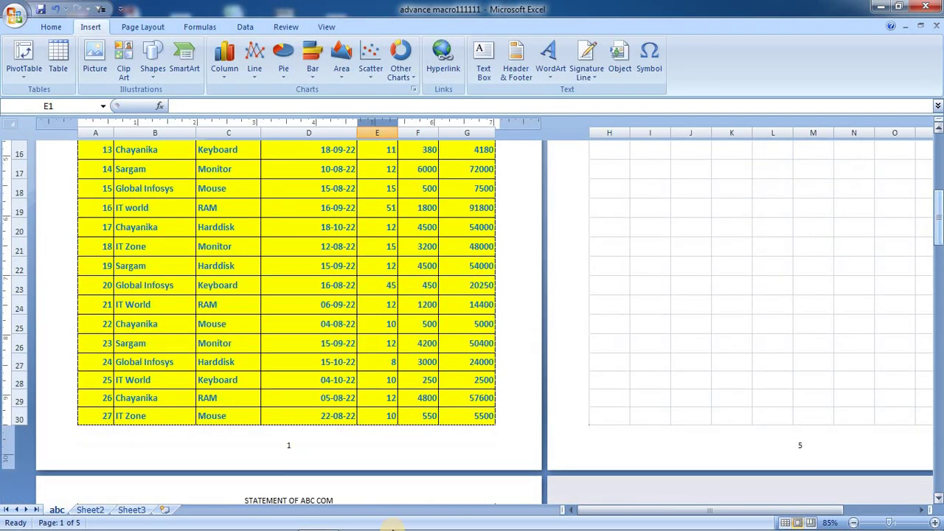
Step: Prefix the centre footer's page number with 'PAGE NO.:'
click(289, 446)
click(271, 446)
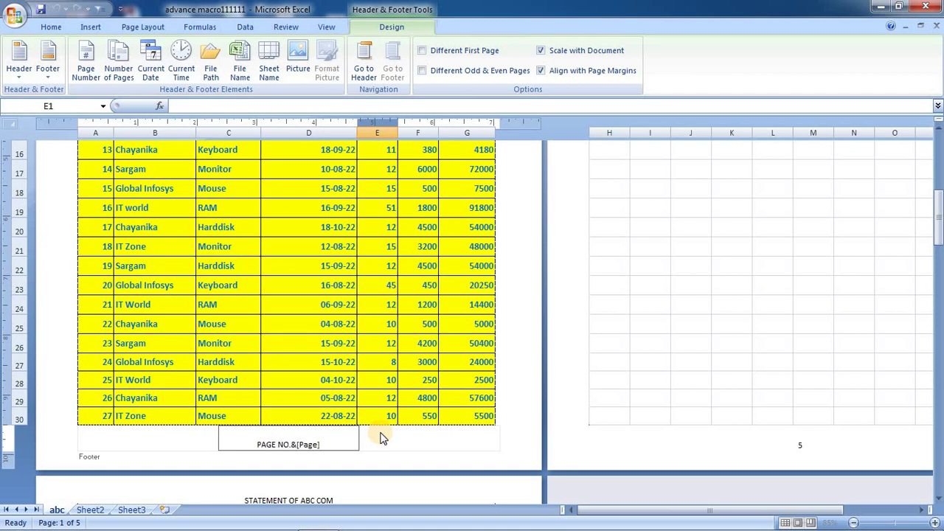
click(406, 445)
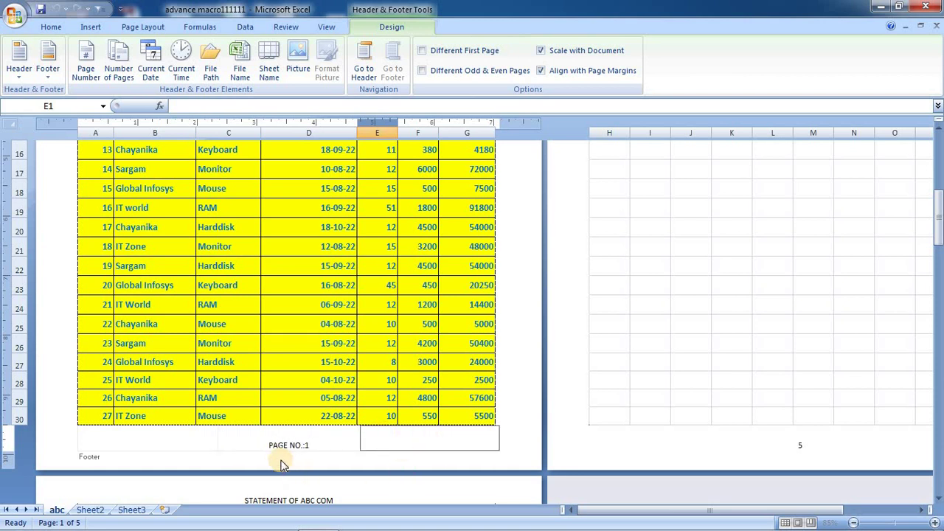
drag(939, 225, 910, 238)
click(421, 368)
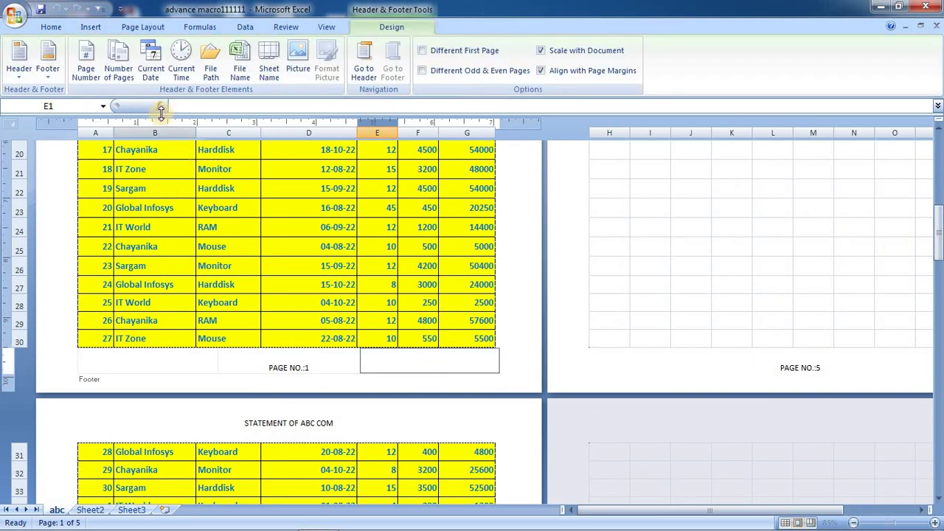
Step: Insert the Number of Pages field into the footer and scroll to check it
click(120, 59)
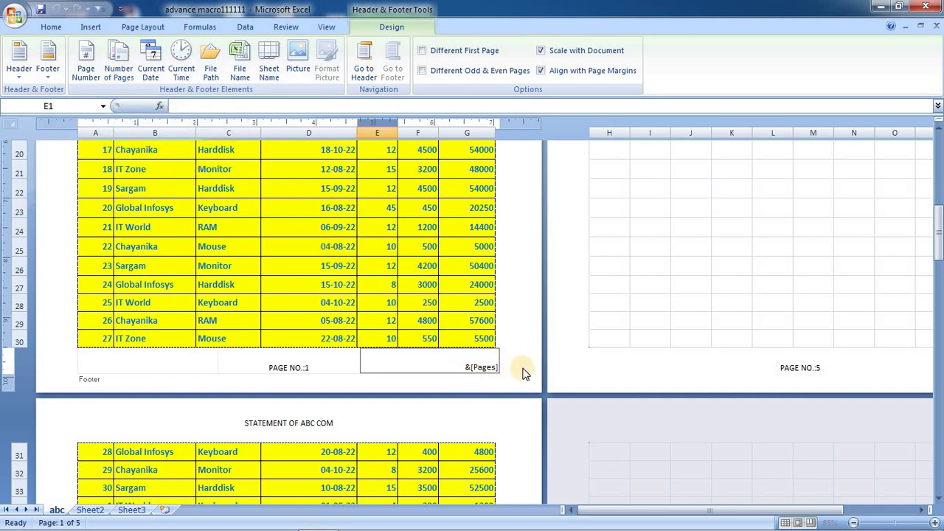
click(519, 326)
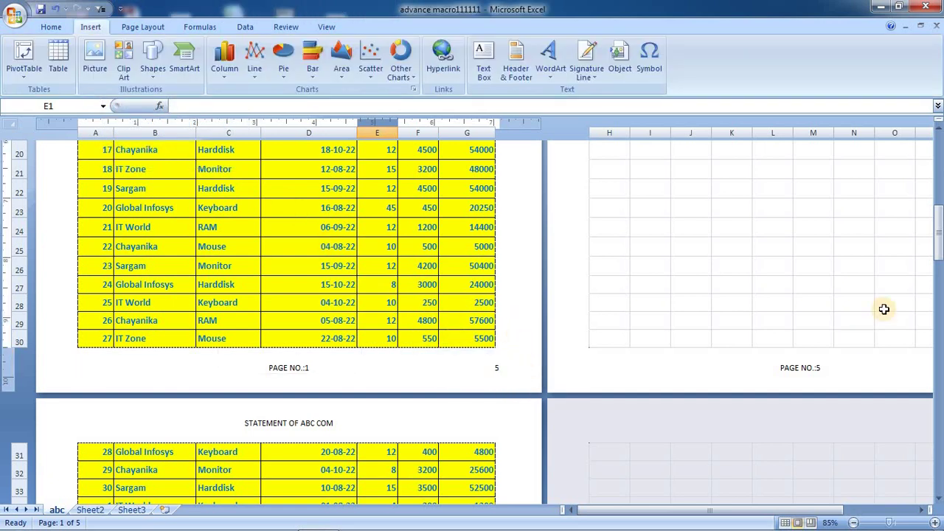
drag(936, 239, 941, 478)
drag(940, 511, 940, 243)
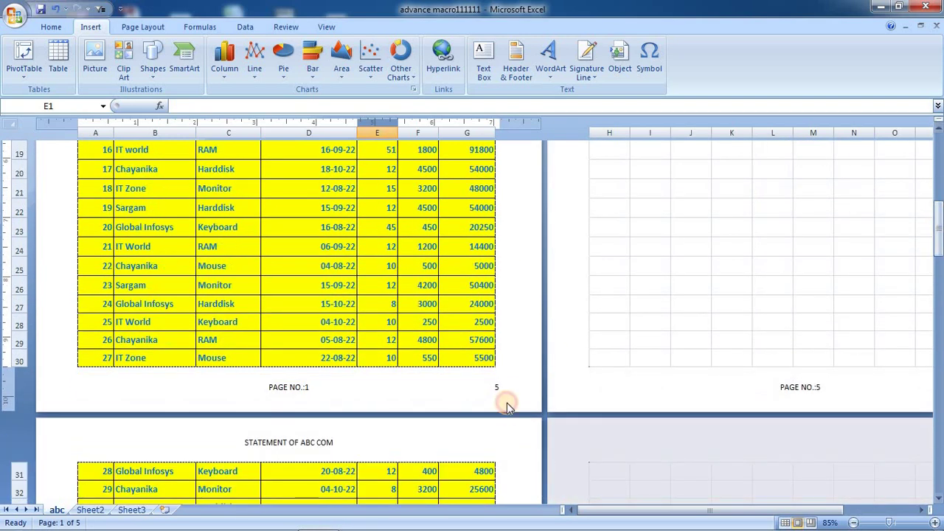
Step: Append the total page count to the centre footer text so it reads 'PAGE NO.:1 of 5'
click(312, 386)
click(350, 384)
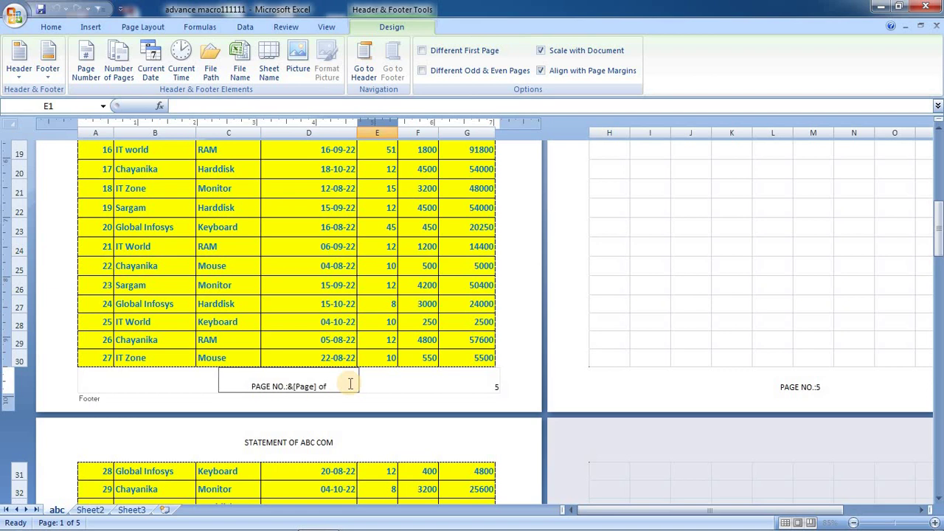
click(118, 63)
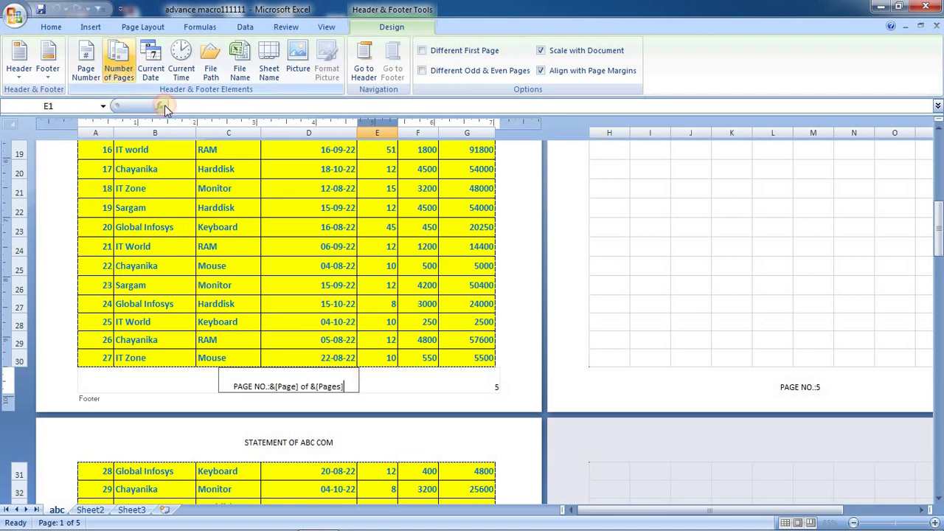
click(422, 393)
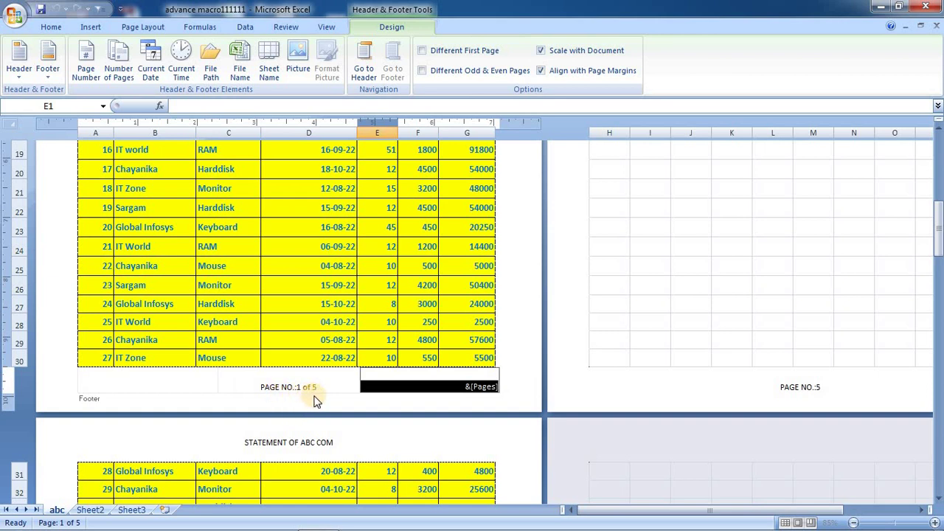
drag(935, 251, 938, 159)
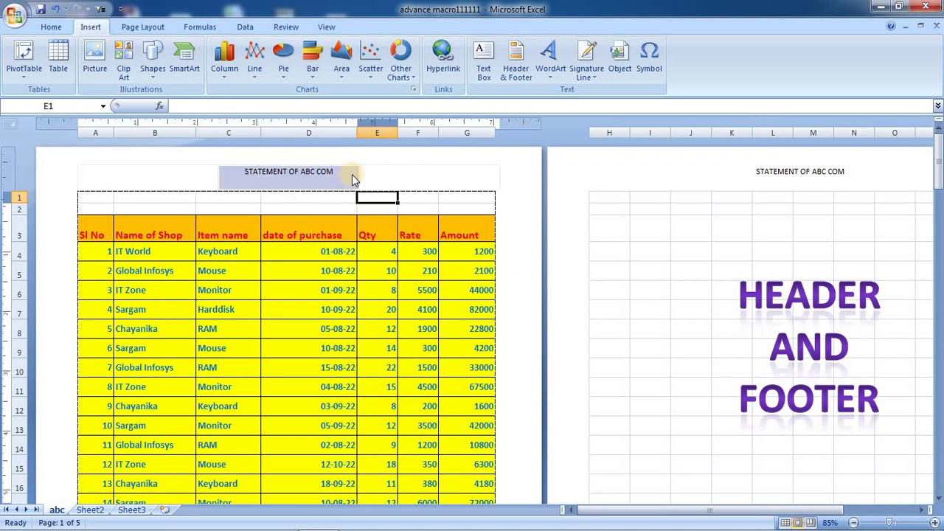
Step: Insert the current date and time (27-11-22 11:04 PM) into the right header section
click(384, 177)
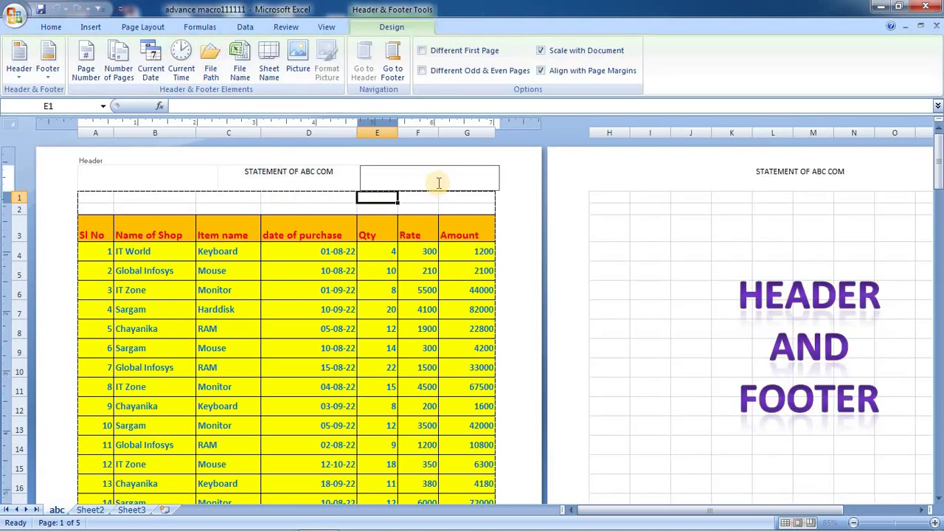
click(154, 67)
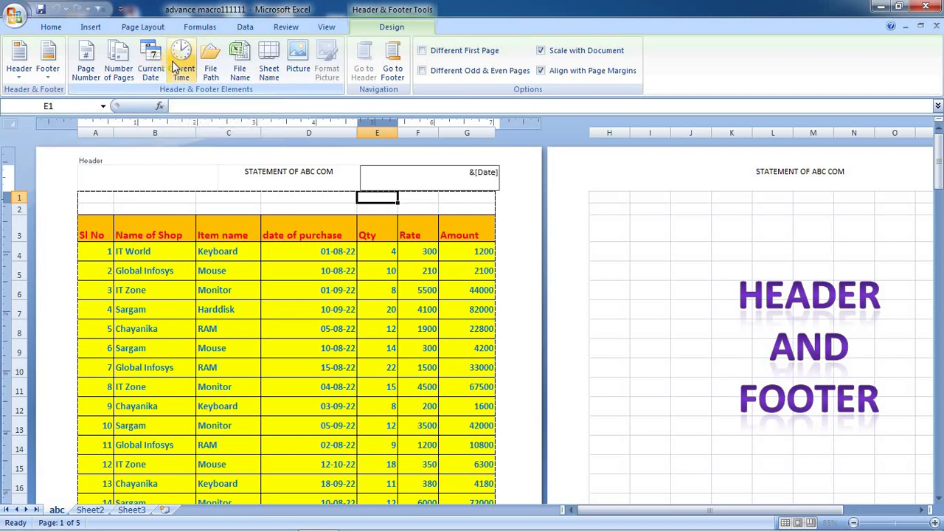
click(301, 184)
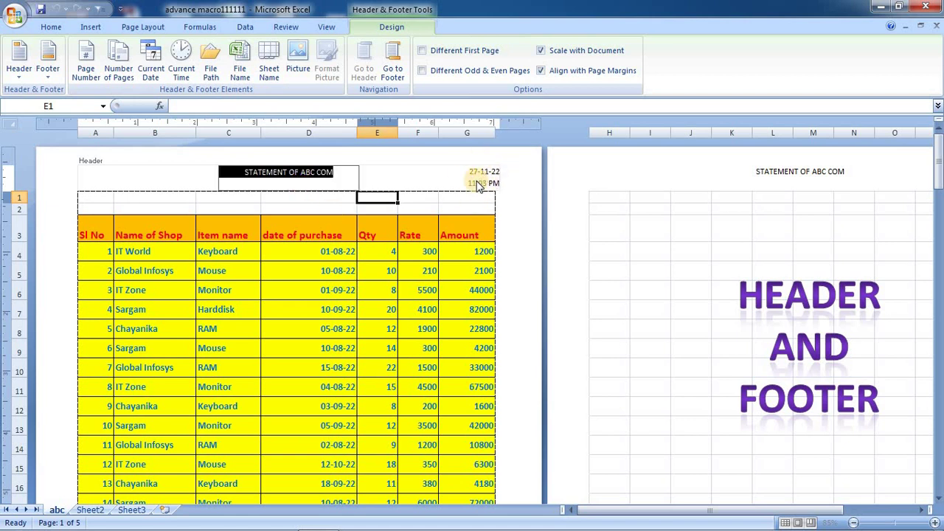
mouse_move(932, 523)
click(511, 214)
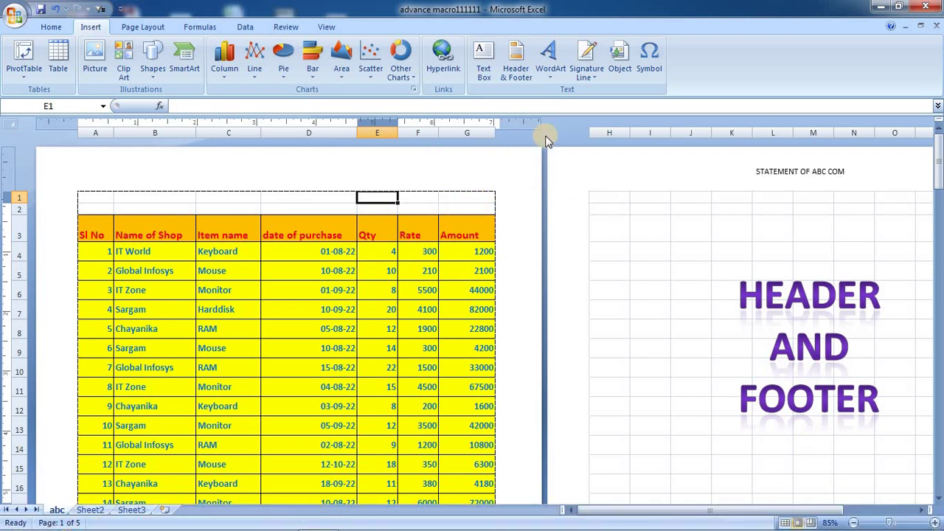
click(348, 185)
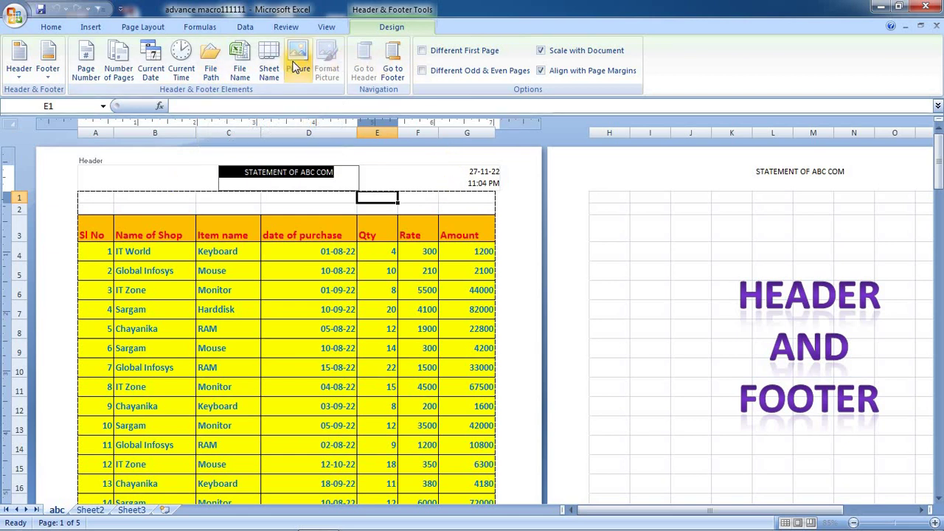
Step: Swap the right footer's &[Pages] field for the workbook's File Path field
drag(939, 154, 939, 365)
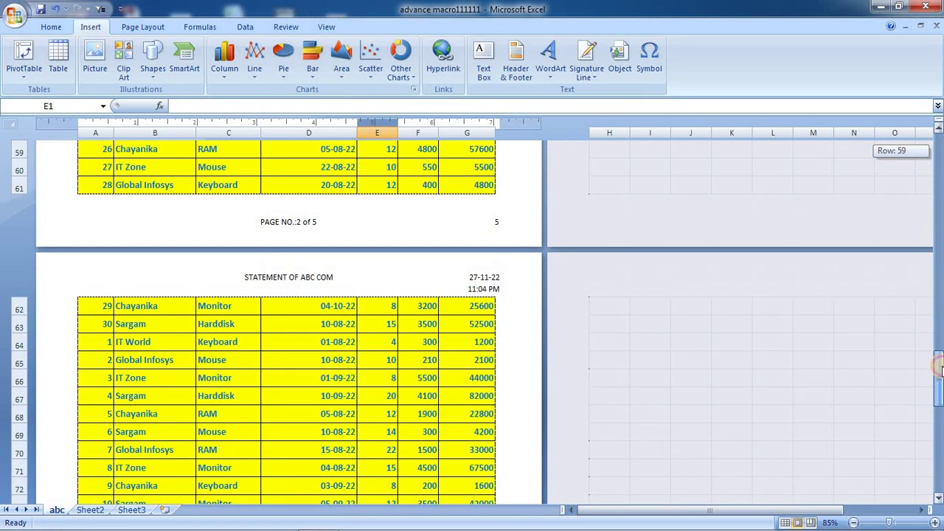
click(483, 221)
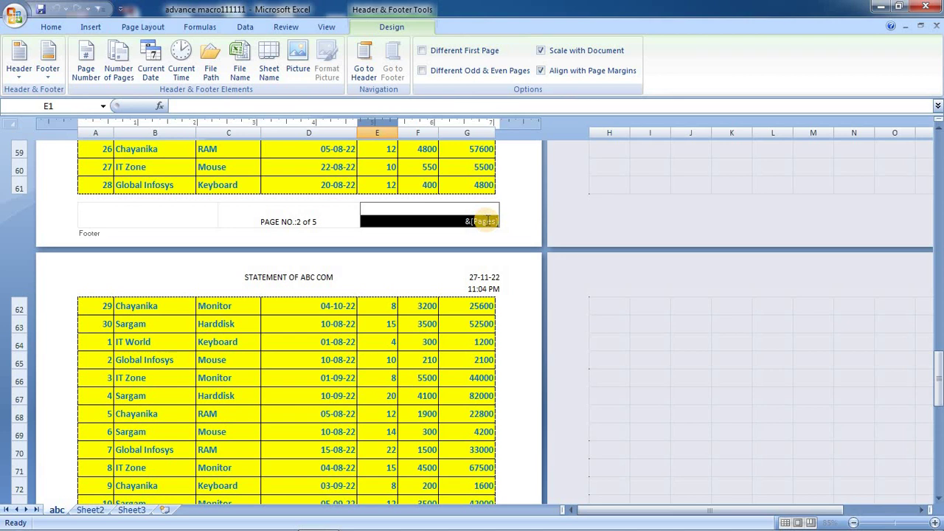
key(Delete)
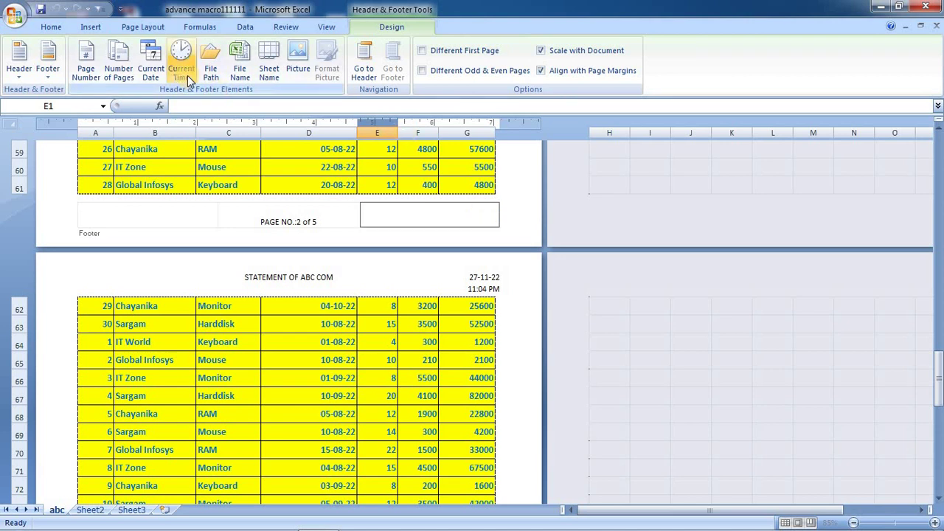
click(211, 68)
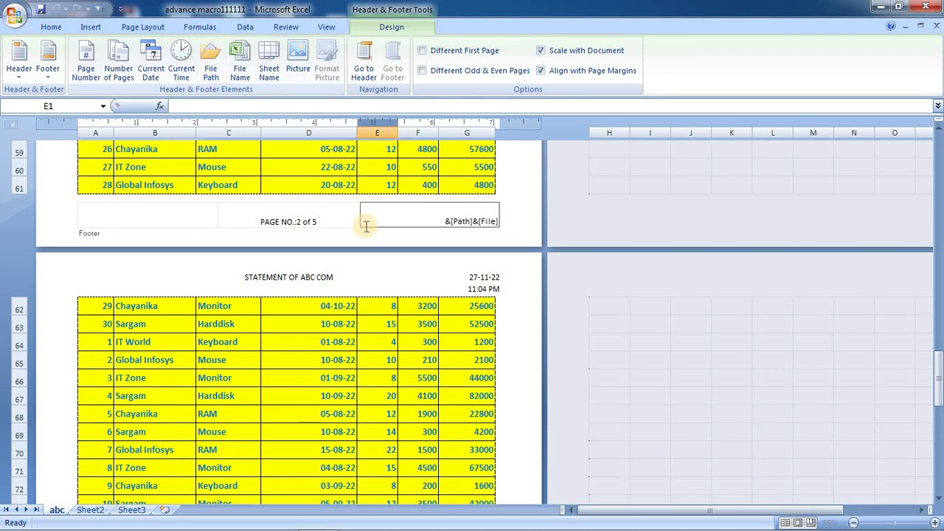
click(319, 200)
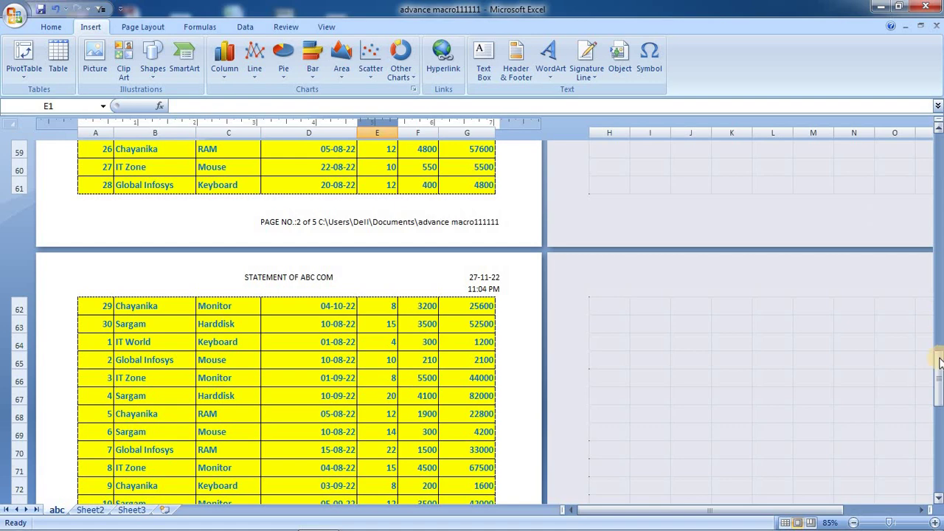
drag(940, 361, 938, 144)
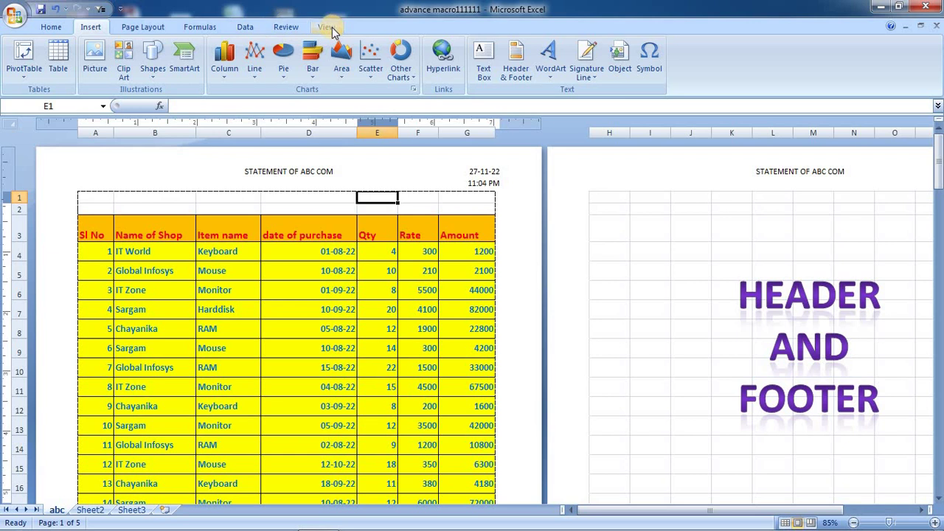
Step: Insert the File Name field into the left header section
click(173, 183)
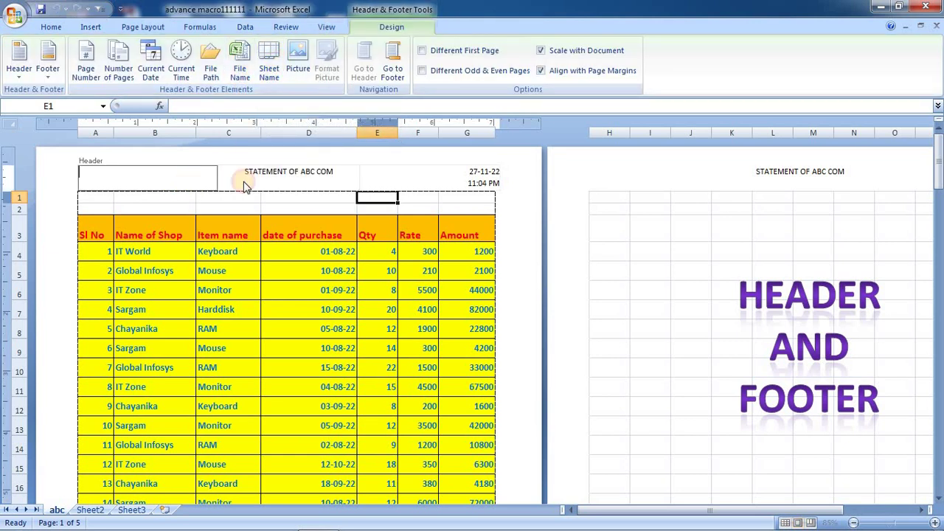
click(243, 74)
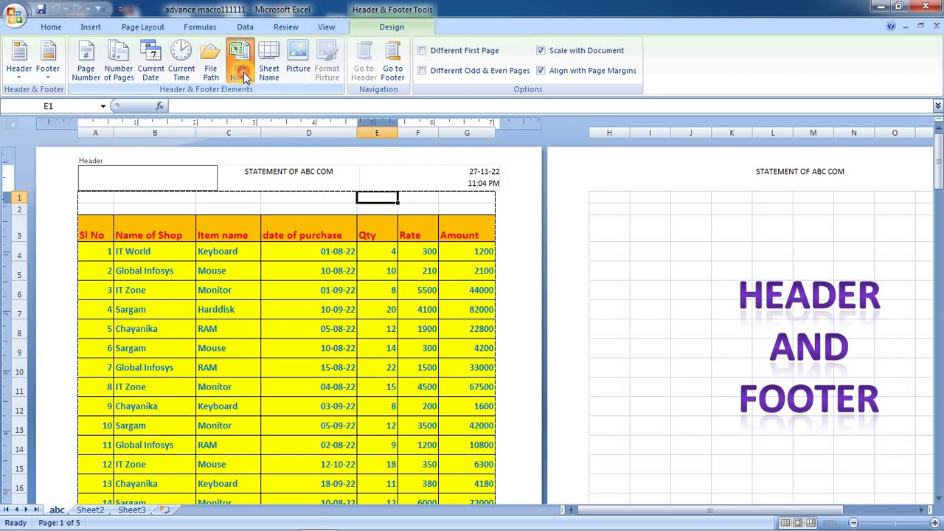
click(262, 183)
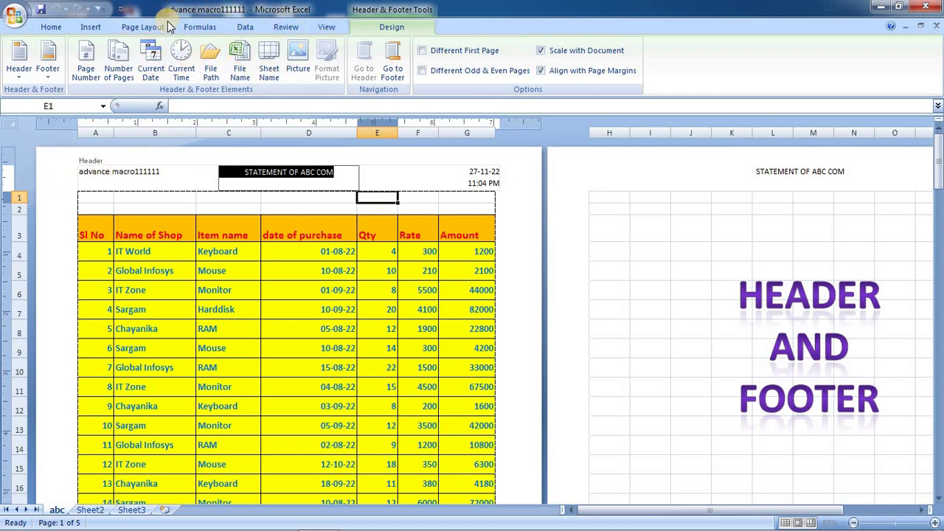
click(164, 175)
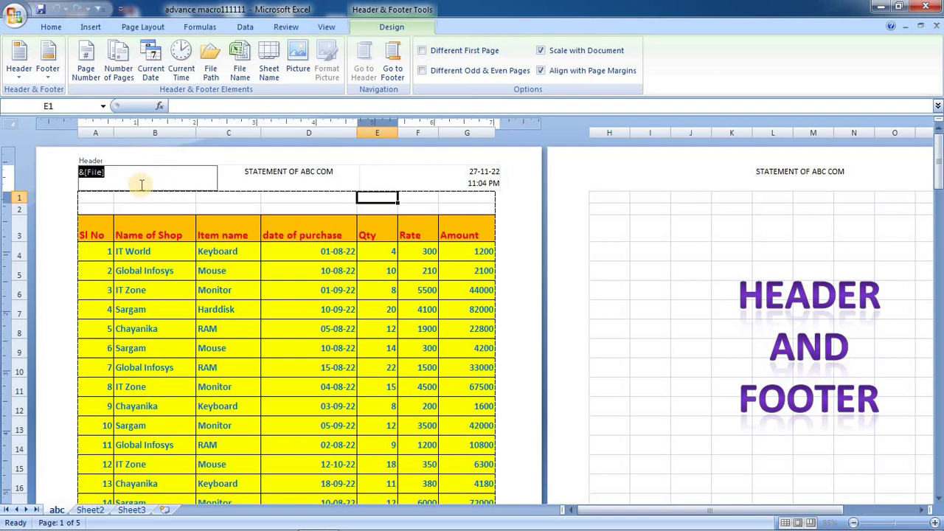
mouse_move(935, 155)
mouse_down()
mouse_move(938, 255)
mouse_move(938, 139)
mouse_up()
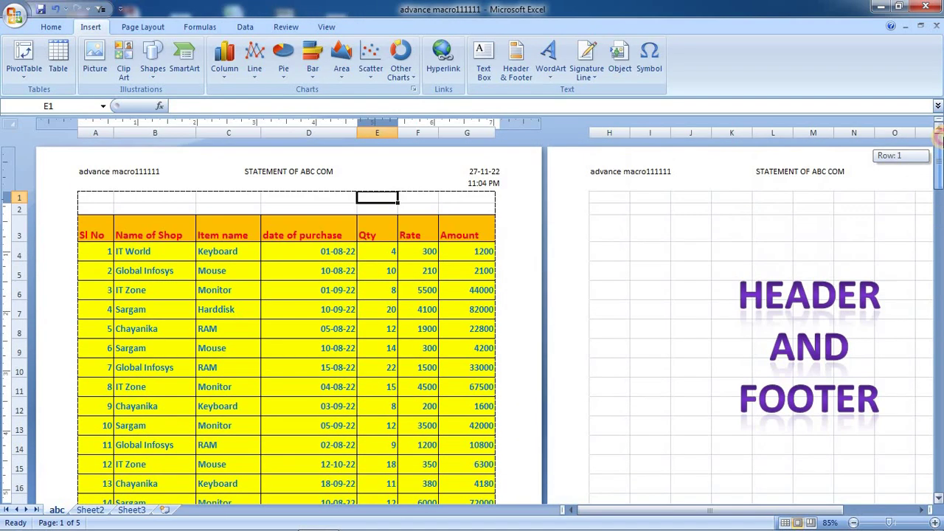
Step: Replace the centre title 'STATEMENT OF ABC COM' with the Sheet Name field (abc)
click(313, 180)
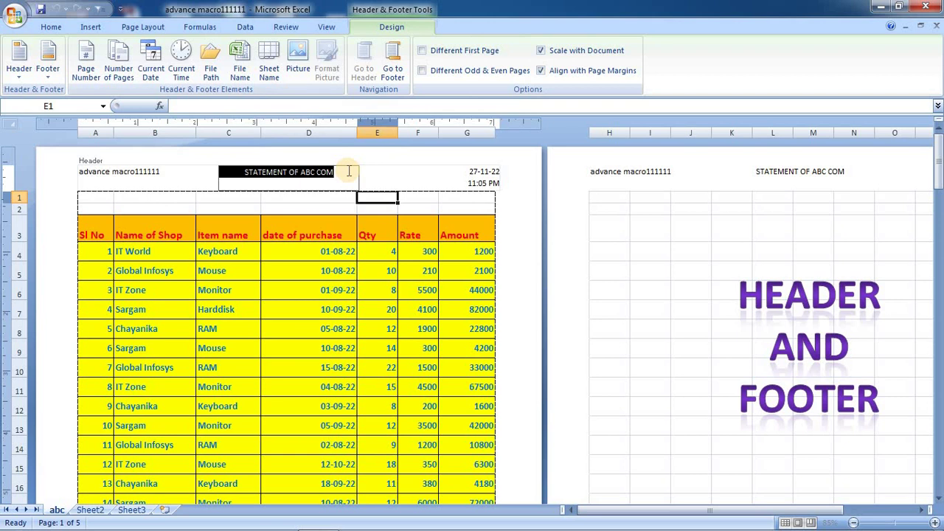
key(Delete)
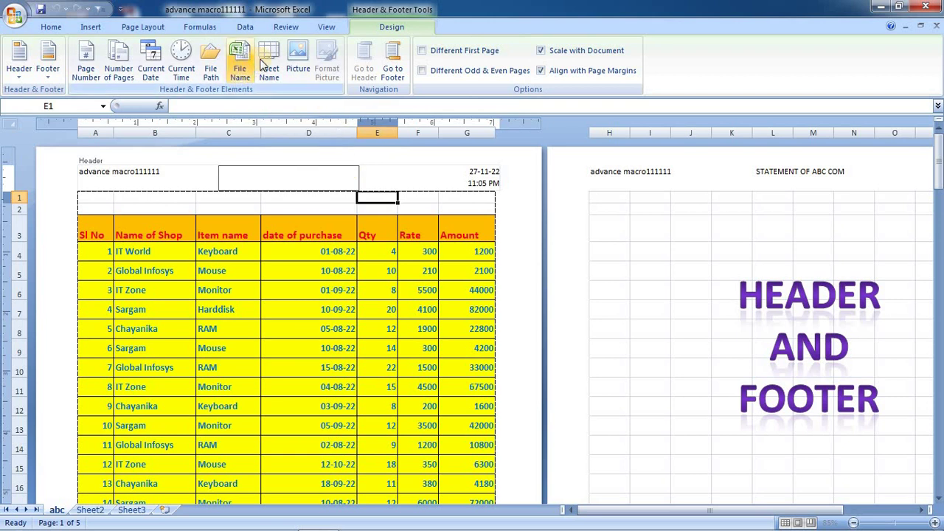
click(265, 63)
click(400, 177)
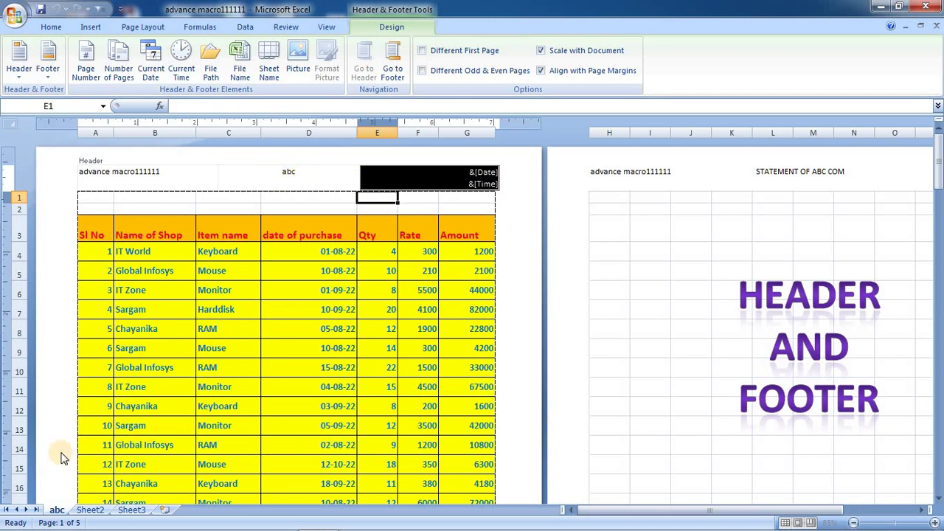
Step: Rename the abc sheet to 'header and footer'
click(57, 510)
drag(59, 511, 64, 519)
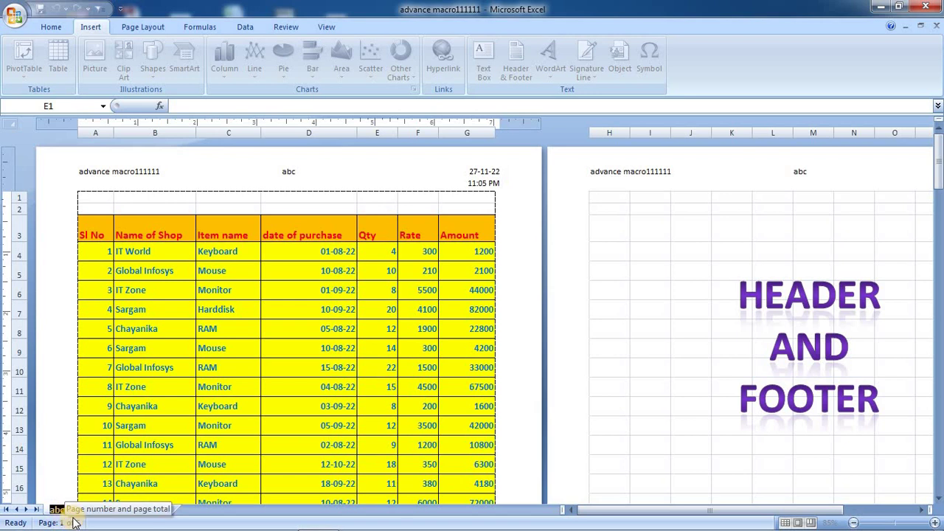
text(head)
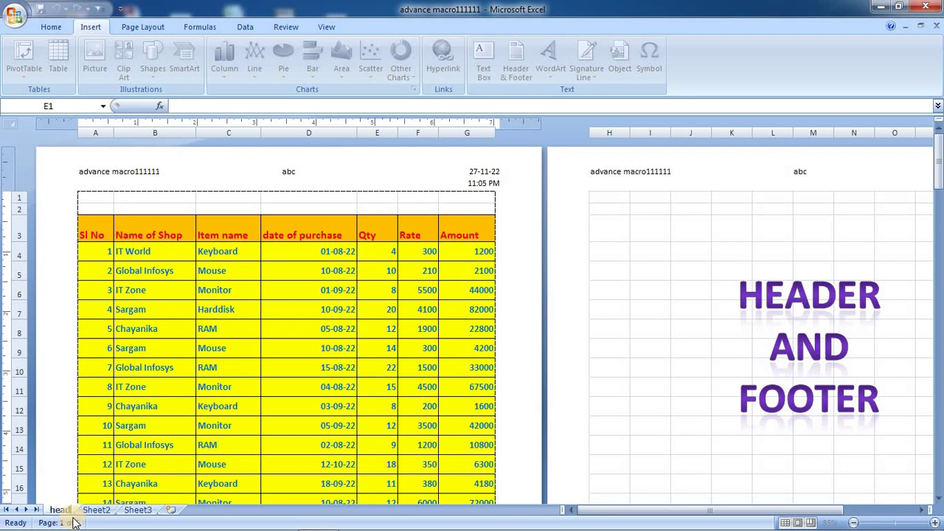
text(er and footer)
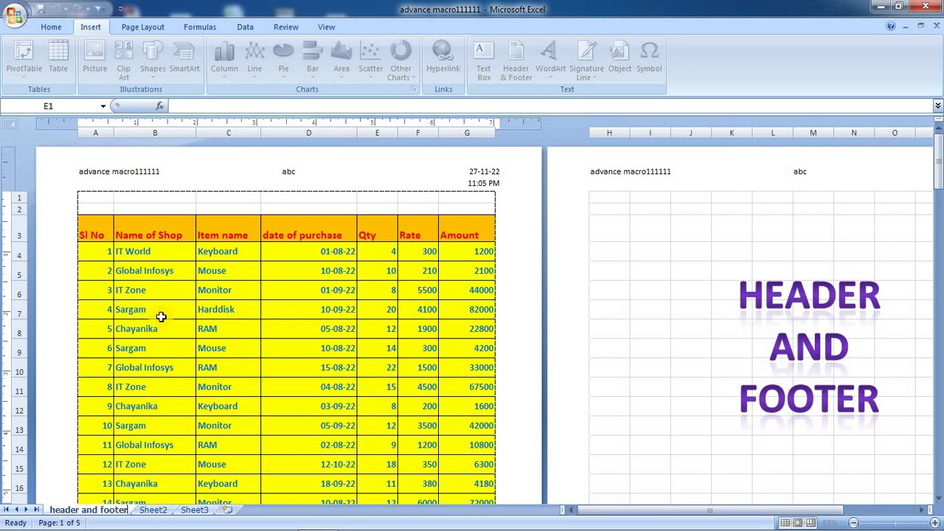
click(274, 214)
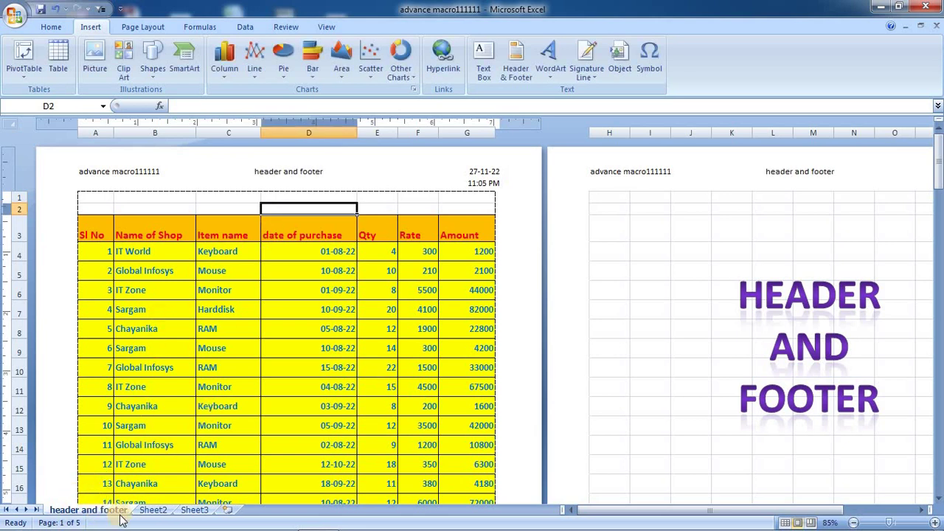
Step: Open the centre and right header sections to check the updated sheet name
click(266, 176)
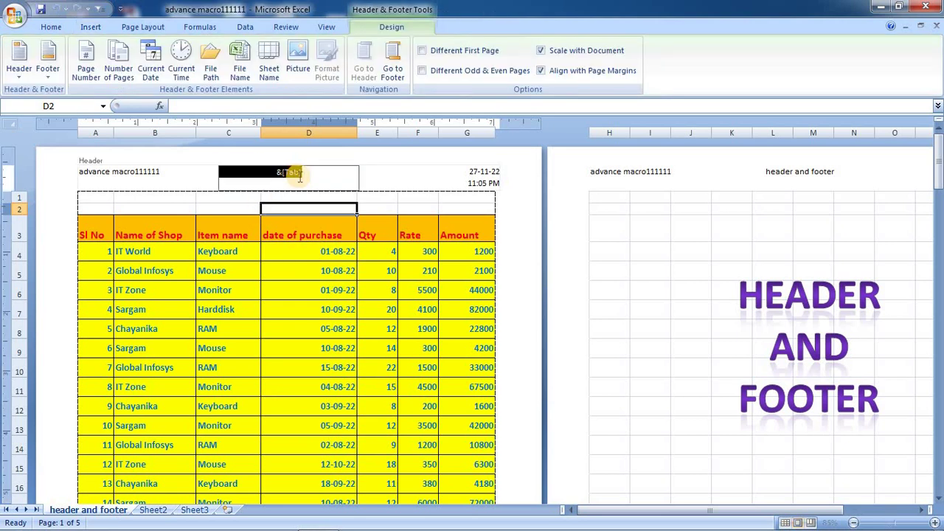
click(390, 181)
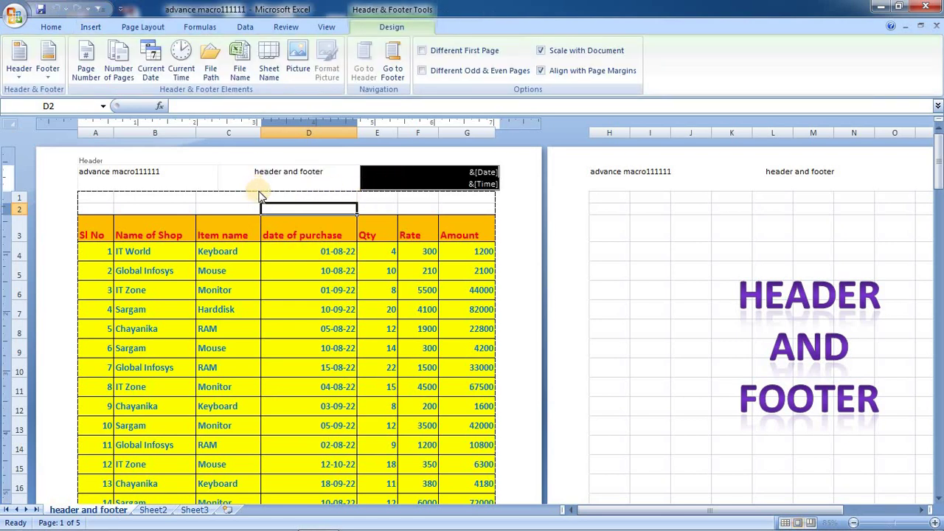
mouse_move(30, 520)
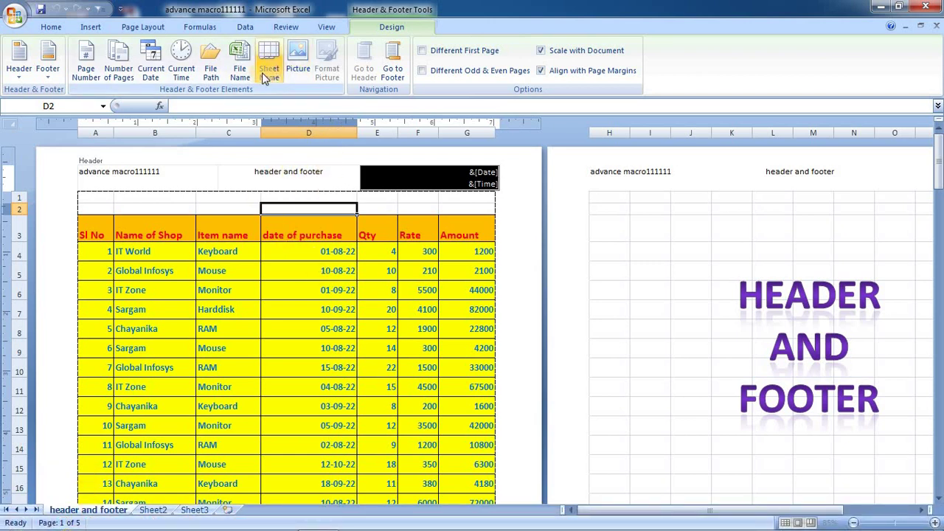
click(421, 177)
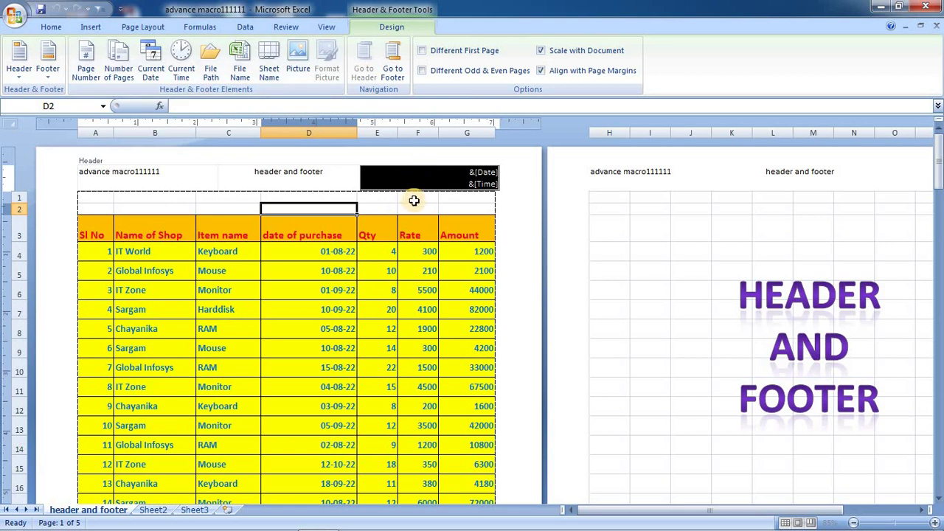
Step: Delete the &[File] code from the left header section
click(100, 163)
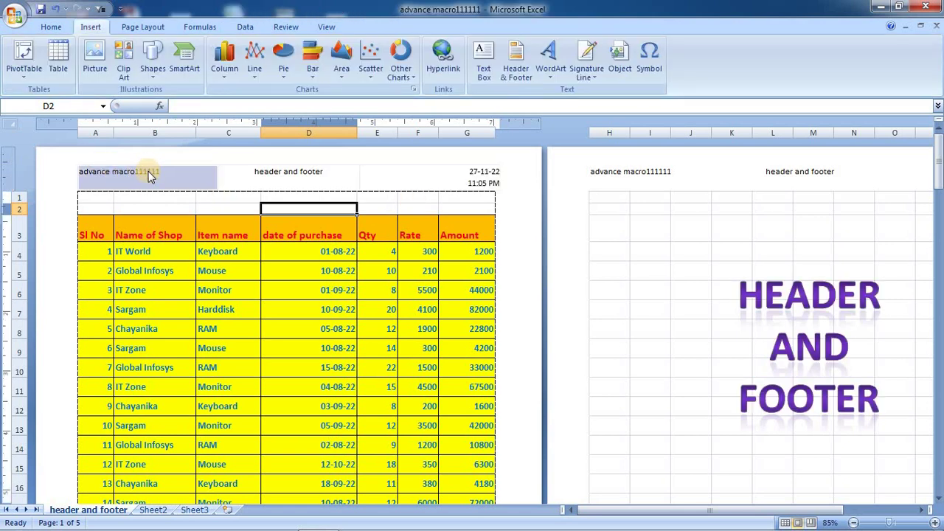
click(148, 171)
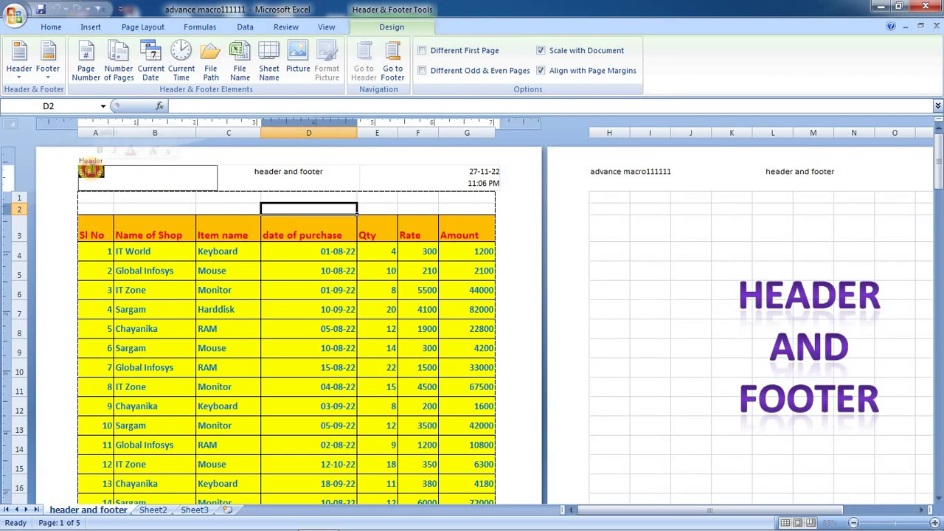
key(Delete)
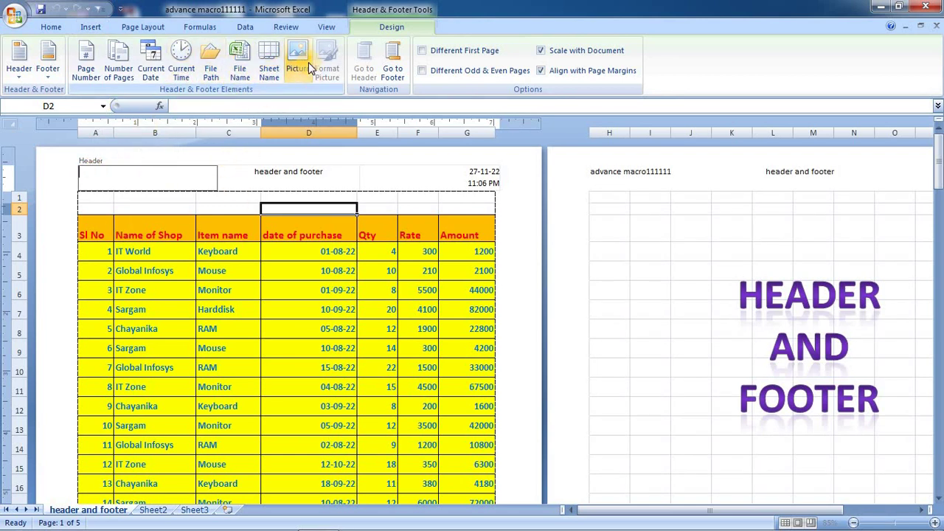
click(133, 184)
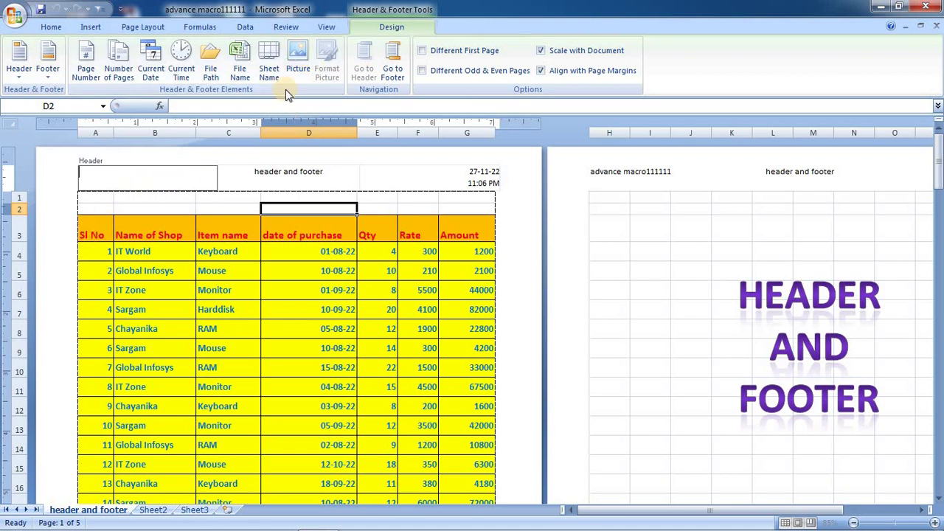
click(297, 64)
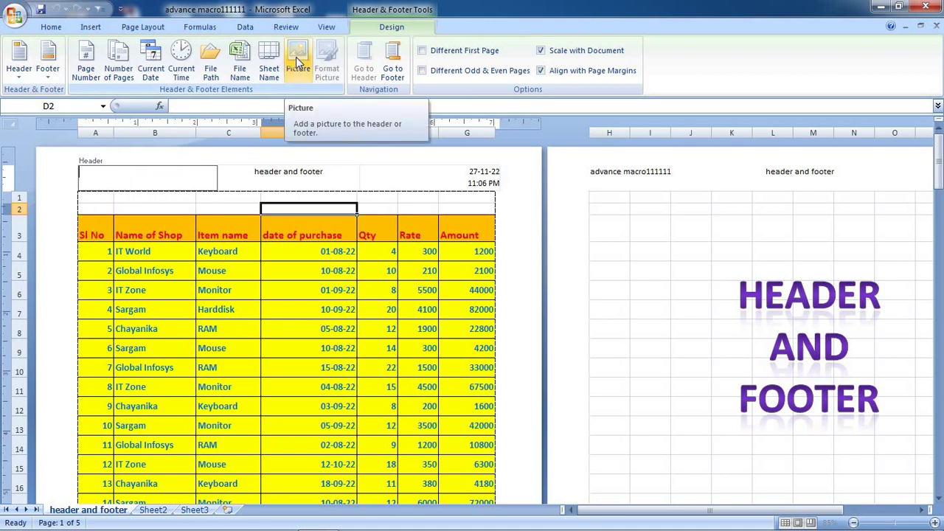
Step: Insert the EXCEL logo image from the Desktop as the left header picture
click(298, 64)
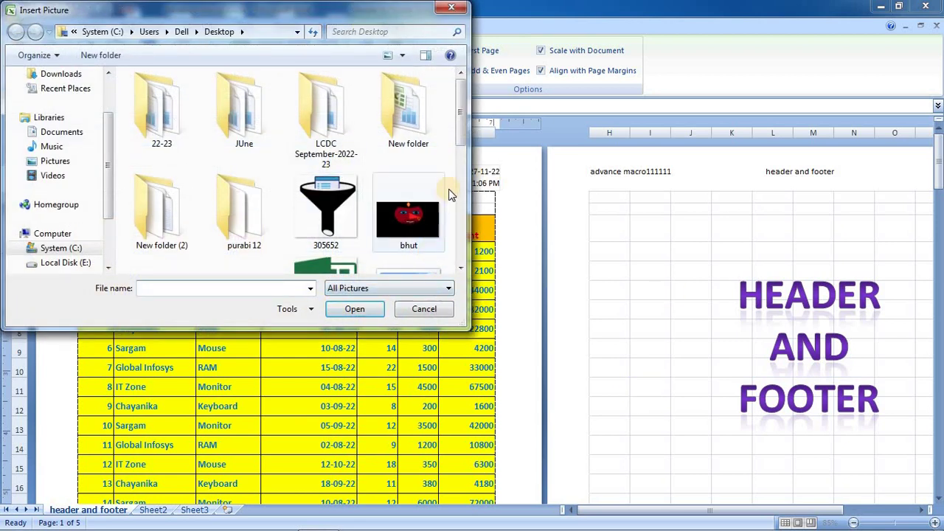
click(329, 218)
click(359, 309)
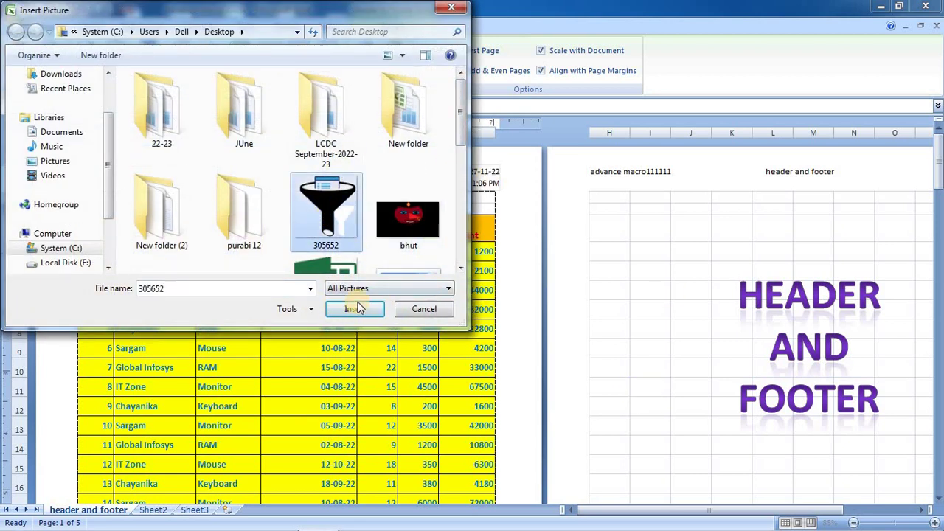
click(328, 267)
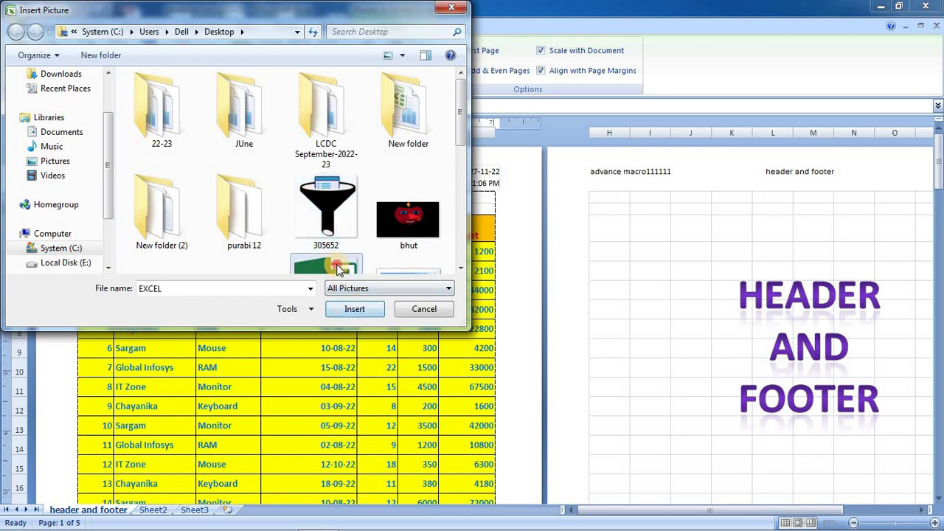
click(359, 309)
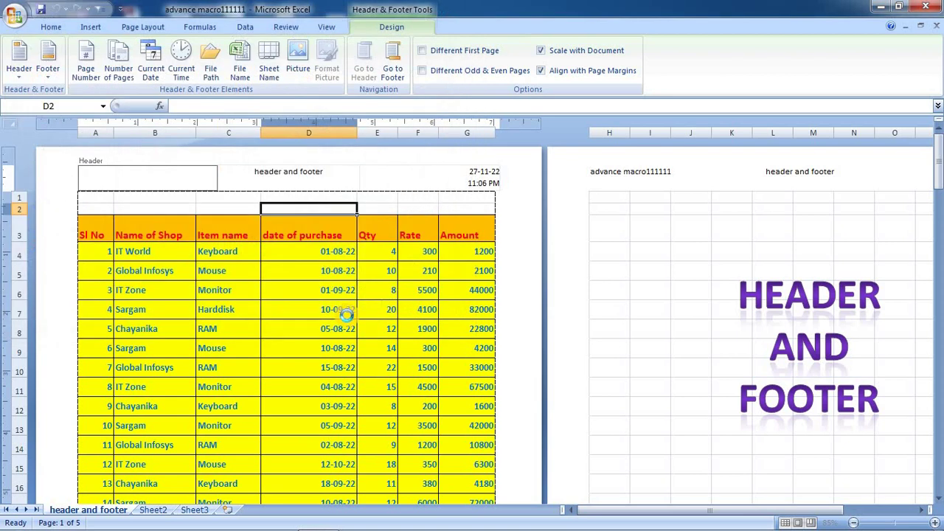
click(250, 196)
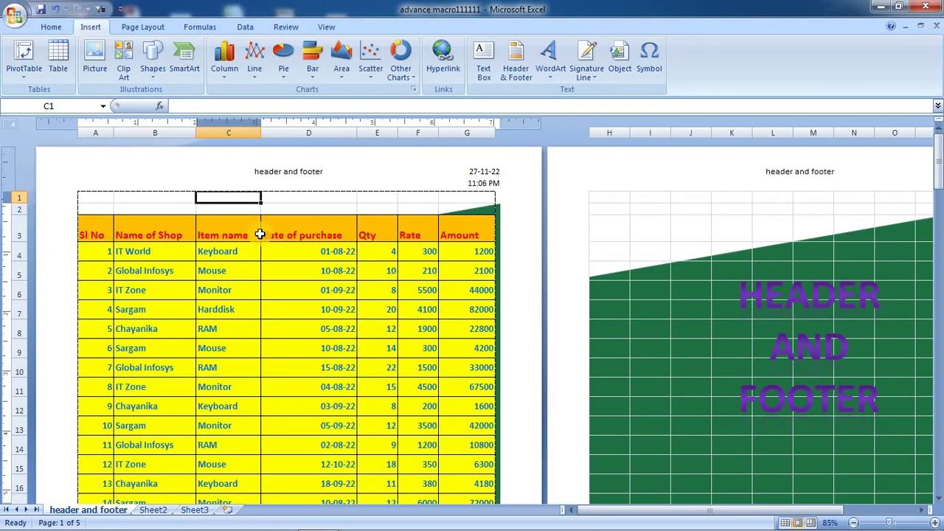
scroll(839, 379, down, 5)
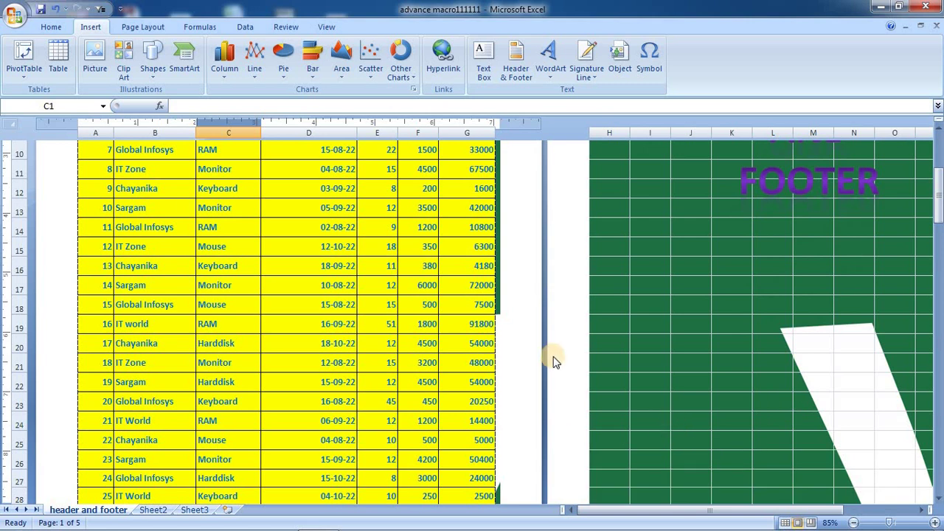
scroll(555, 361, up, 5)
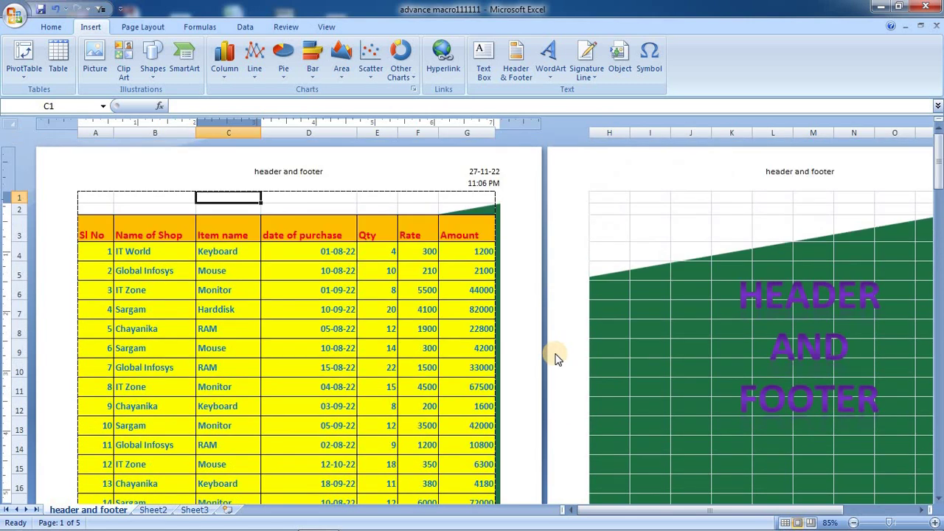
Step: Reduce the scale of the header's &[Picture] logo in Format Picture and apply it
click(172, 177)
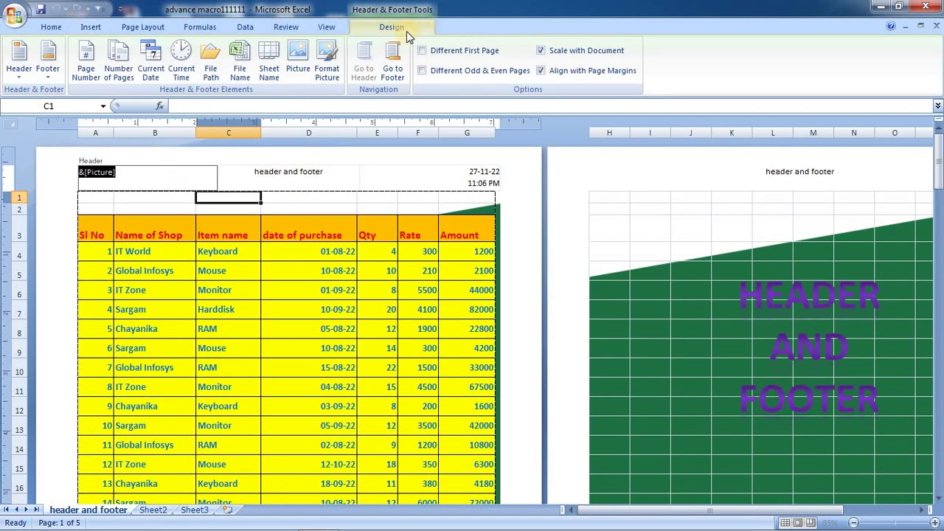
click(329, 66)
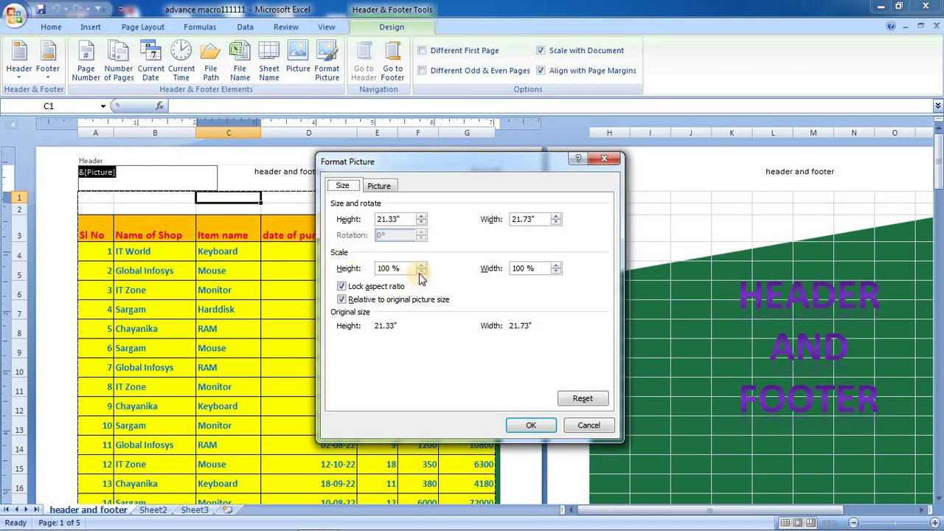
double_click(421, 272)
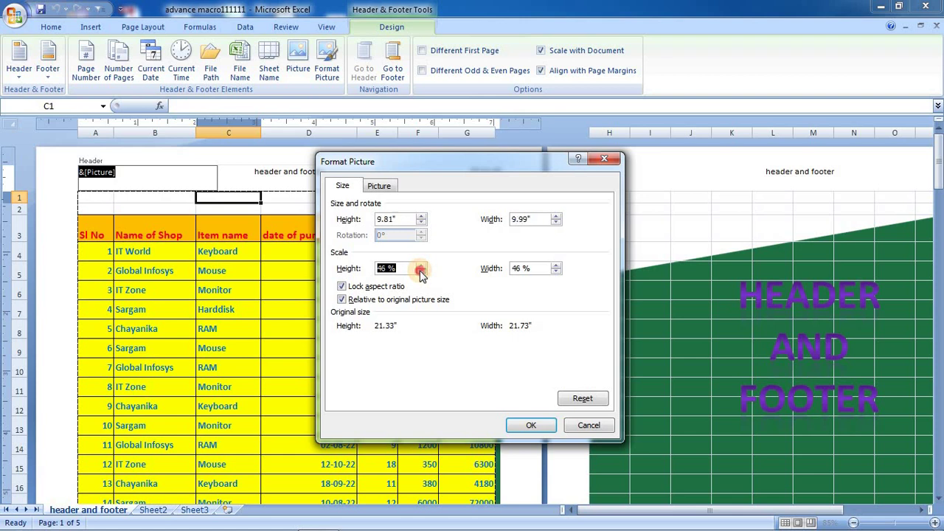
triple_click(421, 272)
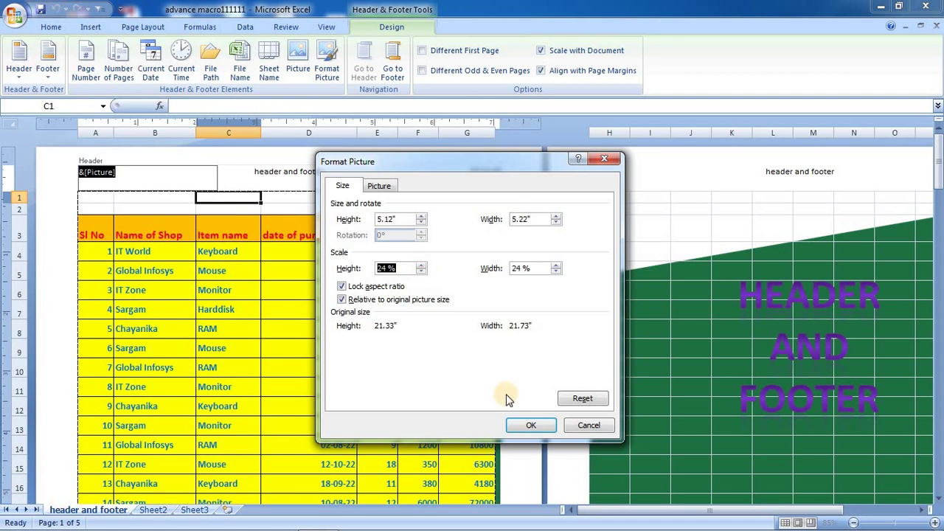
click(529, 428)
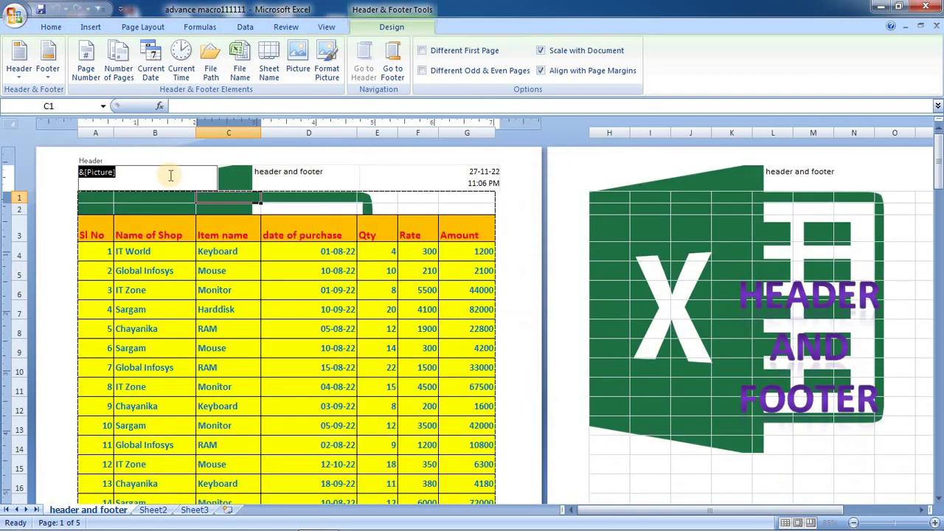
Step: Shrink the header logo further to 4% scale height, keeping the aspect ratio locked
click(327, 62)
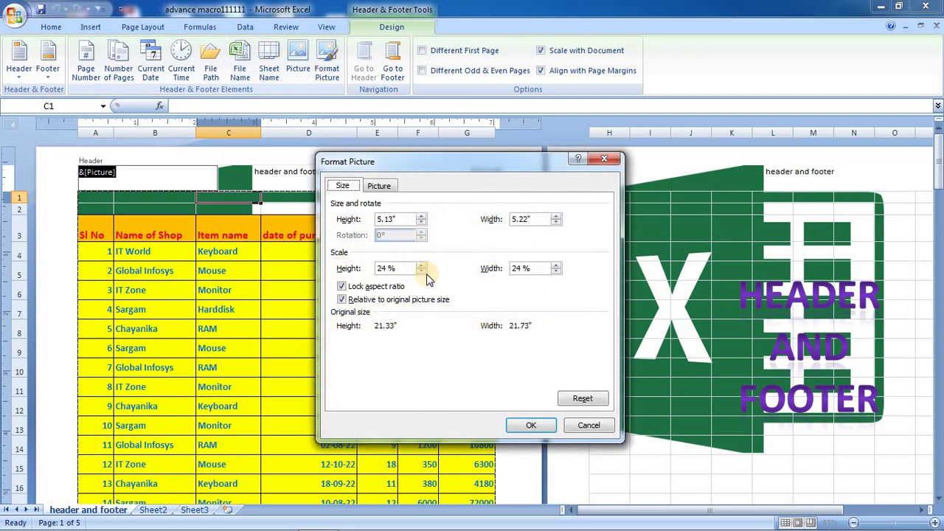
click(420, 272)
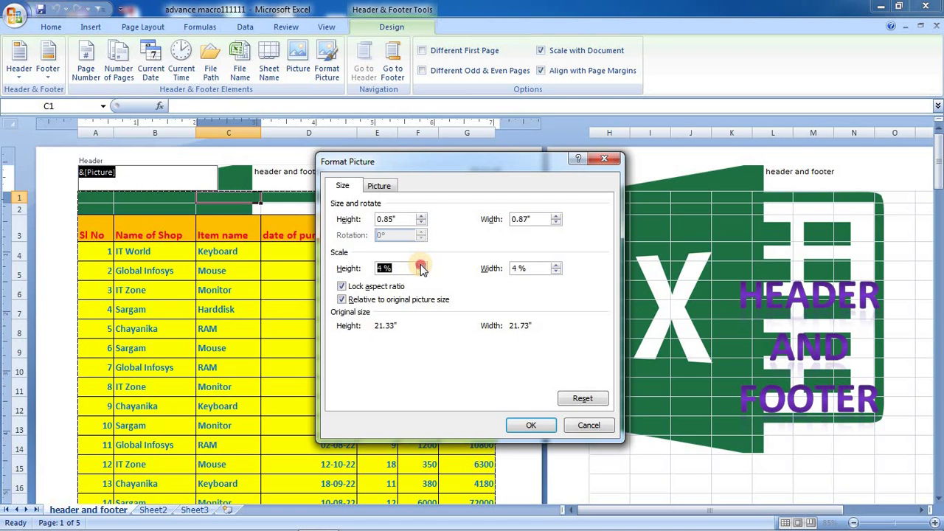
click(531, 425)
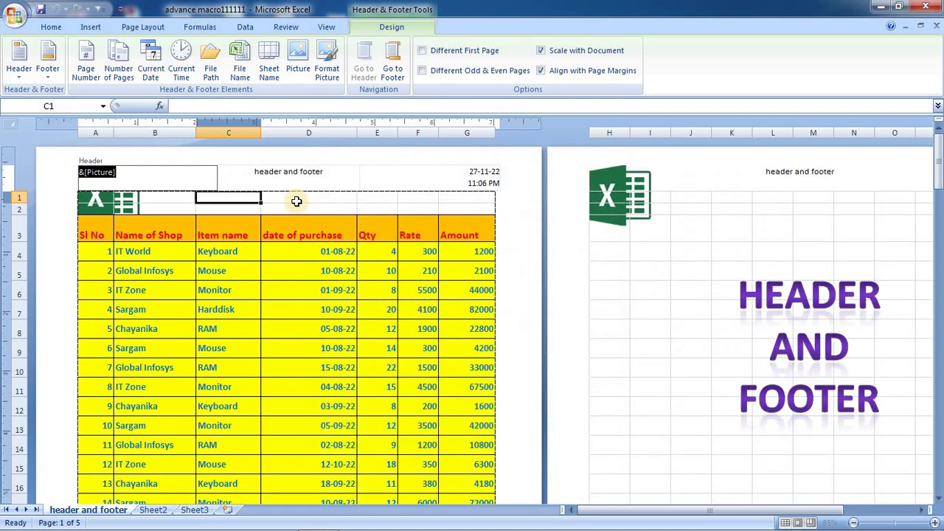
Step: Check the header and sheet by scrolling down to row 63 and back up
click(298, 200)
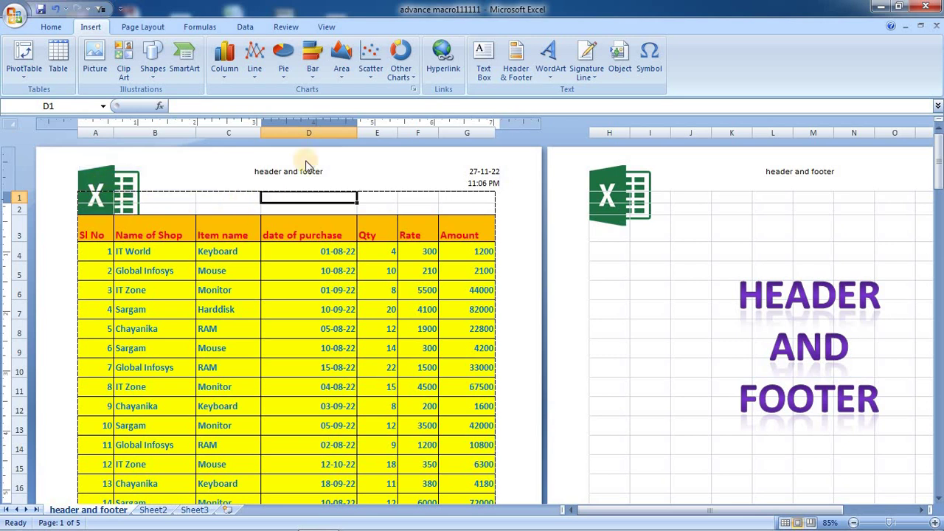
click(96, 200)
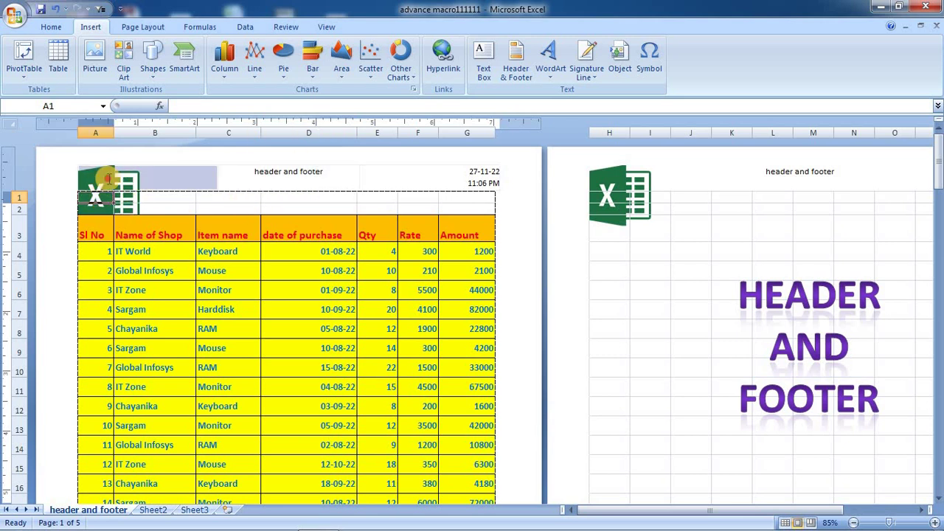
click(109, 177)
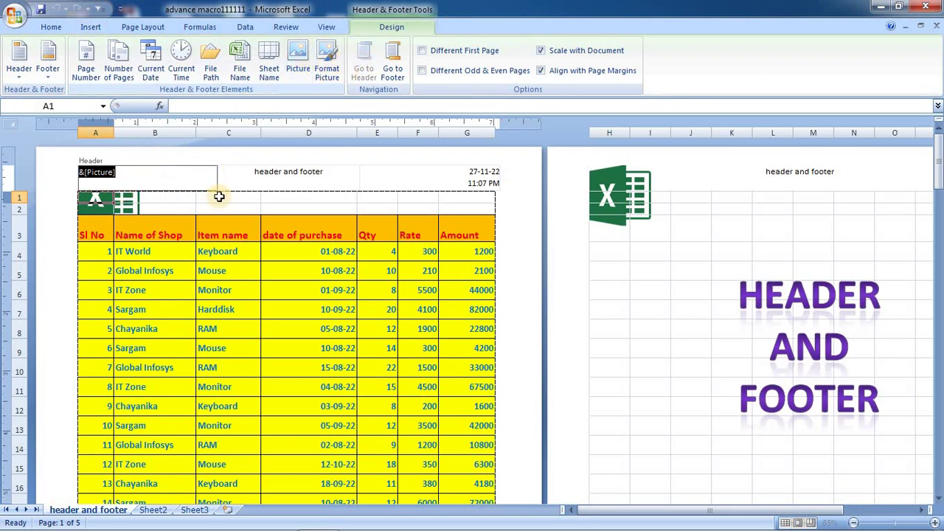
drag(939, 183, 937, 363)
click(295, 398)
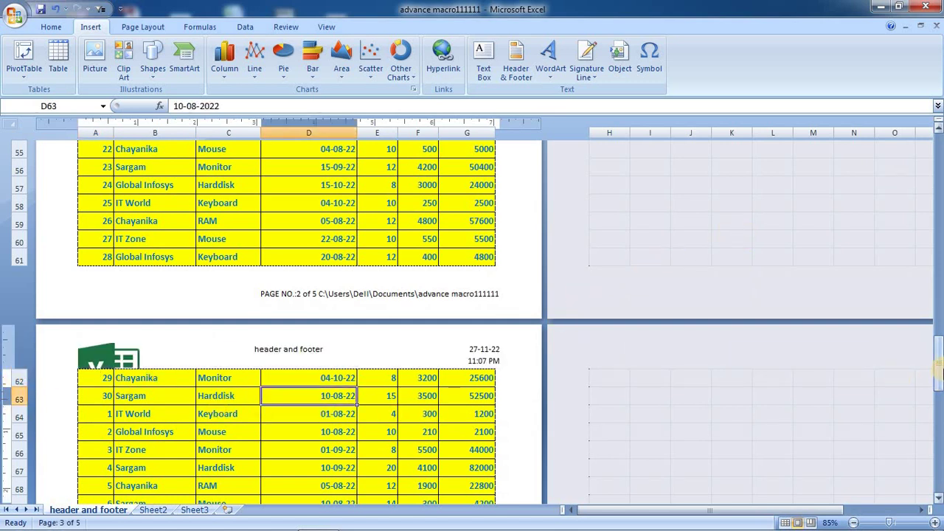
drag(936, 363, 936, 158)
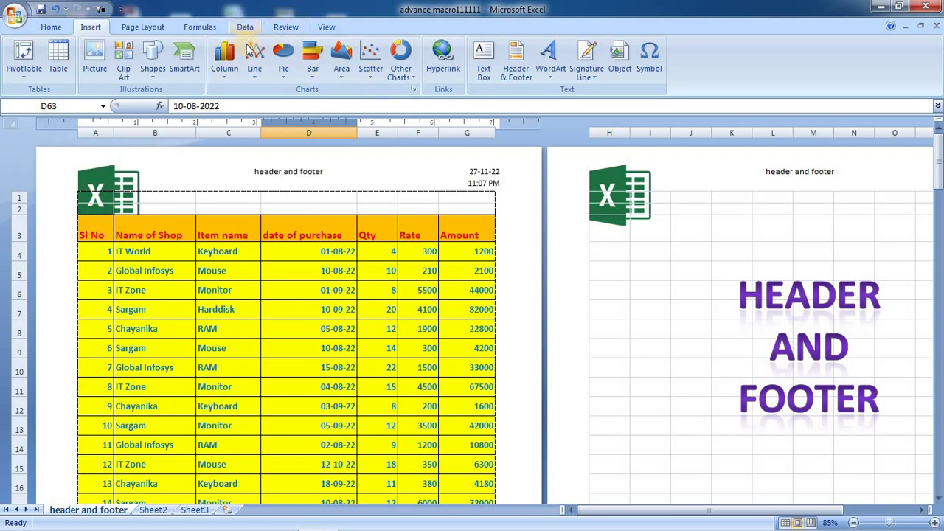
Step: Select the sheet-name code in the centre header, then restore the Excel window down
click(211, 177)
click(305, 182)
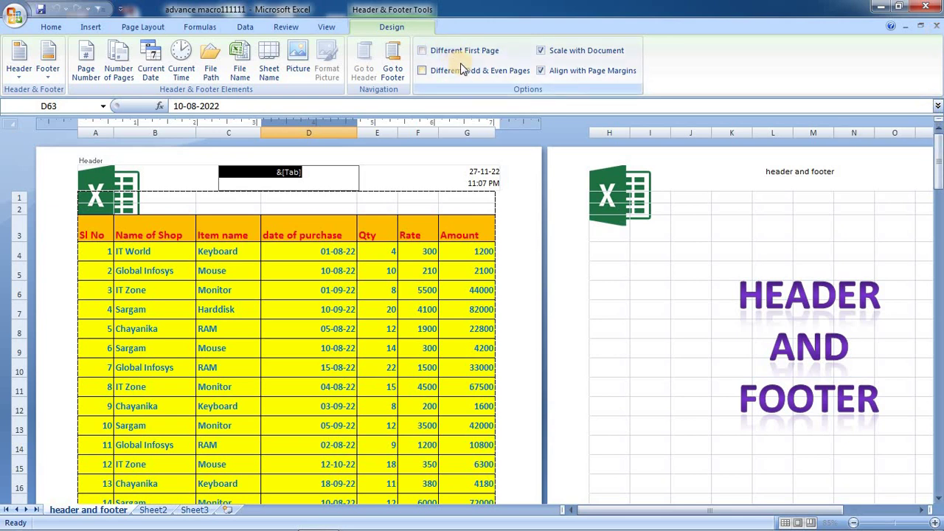
click(899, 7)
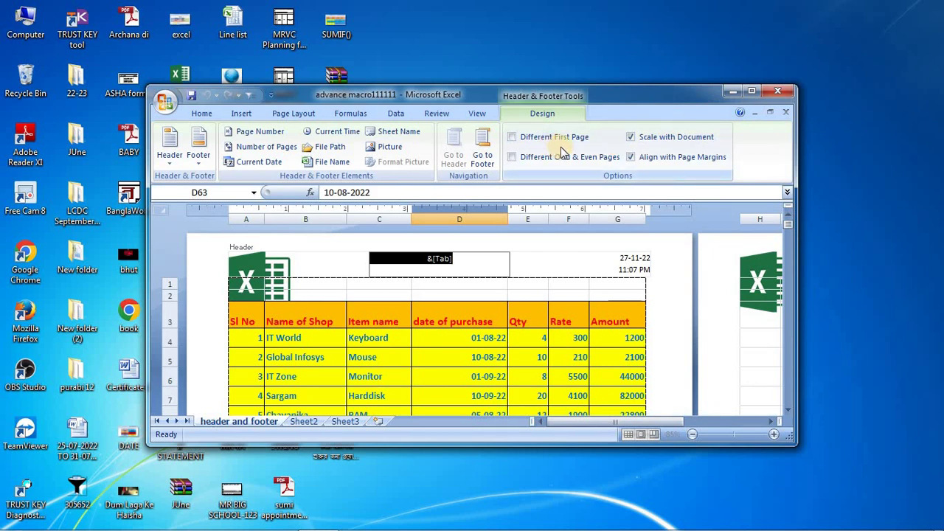
Step: Maximize the Excel window and enable Different First Page for the header
click(752, 91)
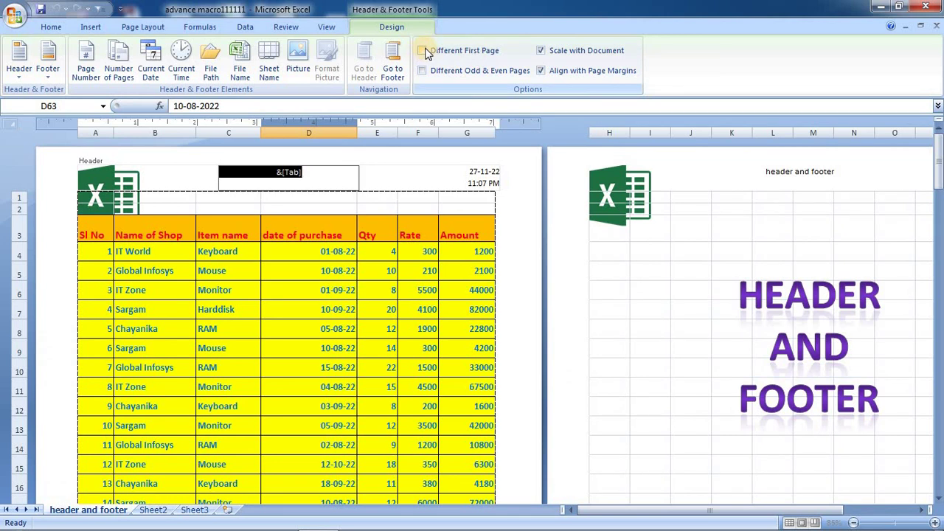
click(421, 51)
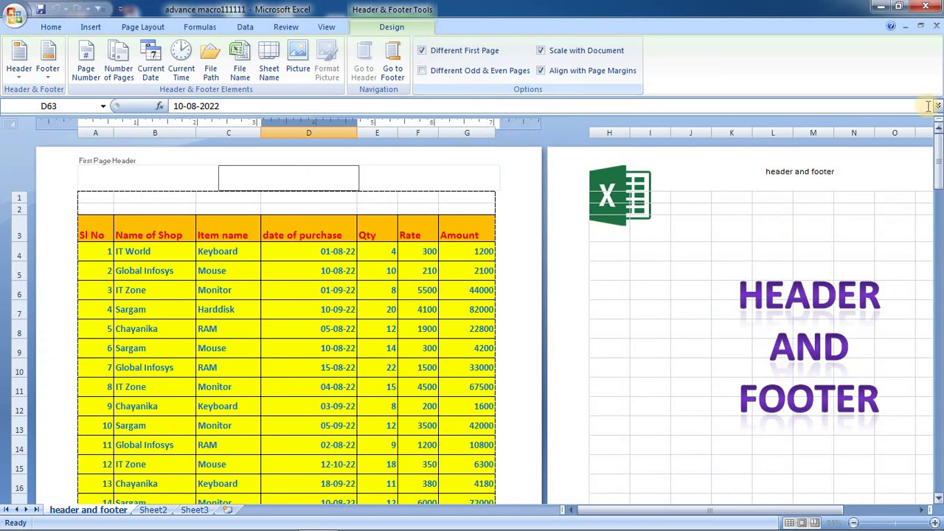
mouse_move(940, 151)
mouse_down()
mouse_move(940, 264)
mouse_move(940, 148)
mouse_up()
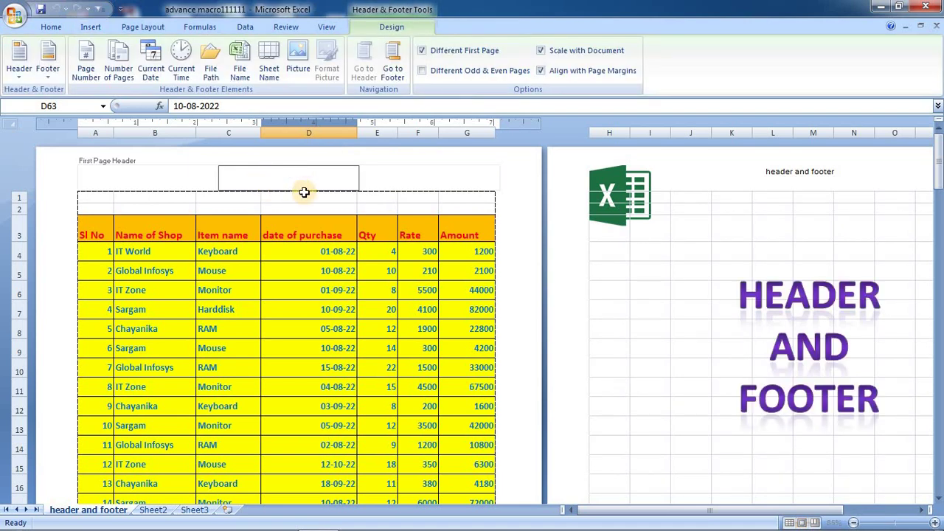
drag(939, 180, 937, 127)
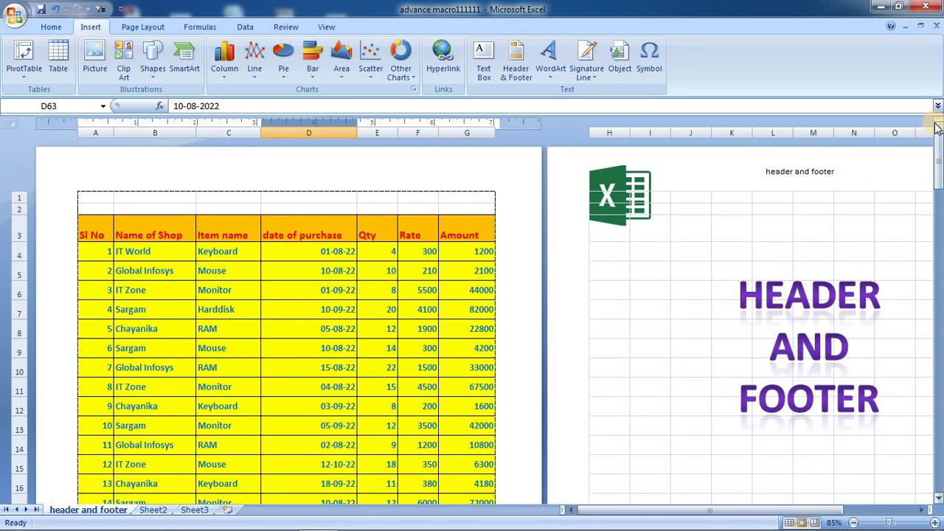
Step: Put 'abc company' and 'home page' in the first-page header, then disable Different First Page
click(352, 164)
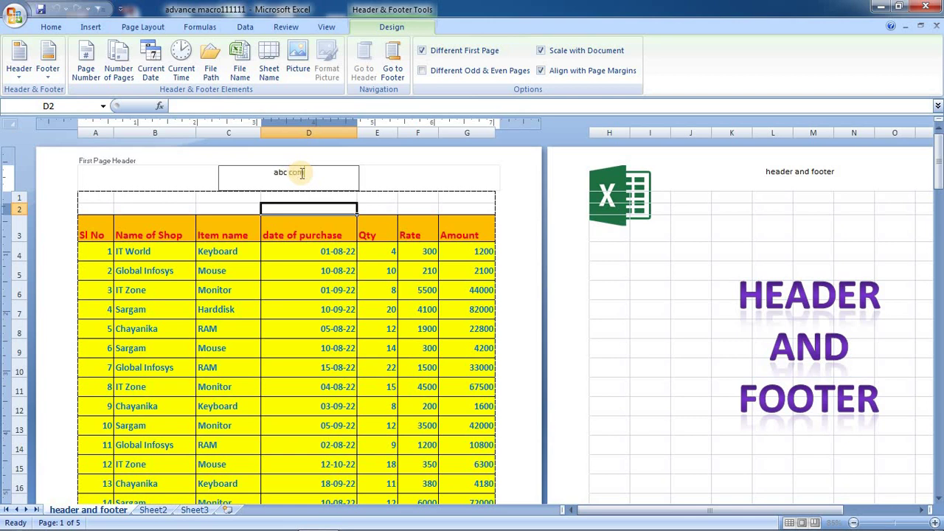
text(ny)
key(Tab)
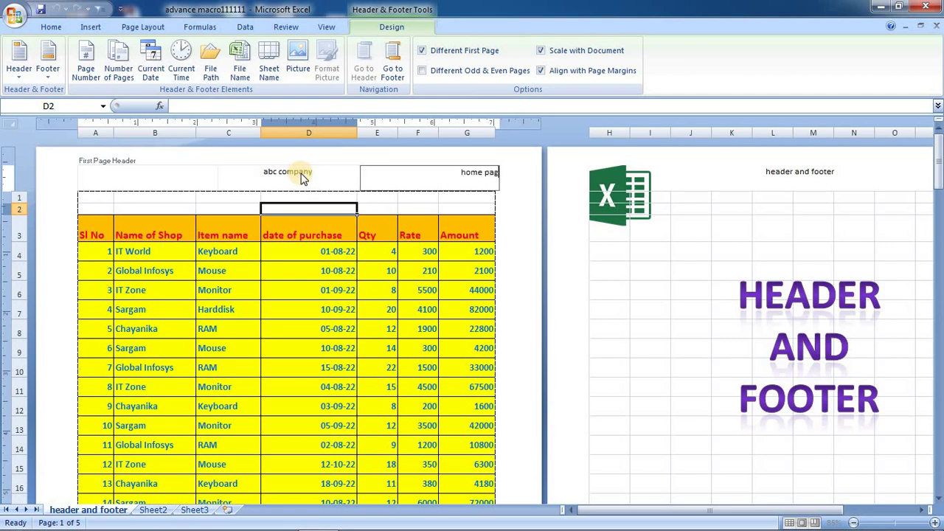
click(280, 195)
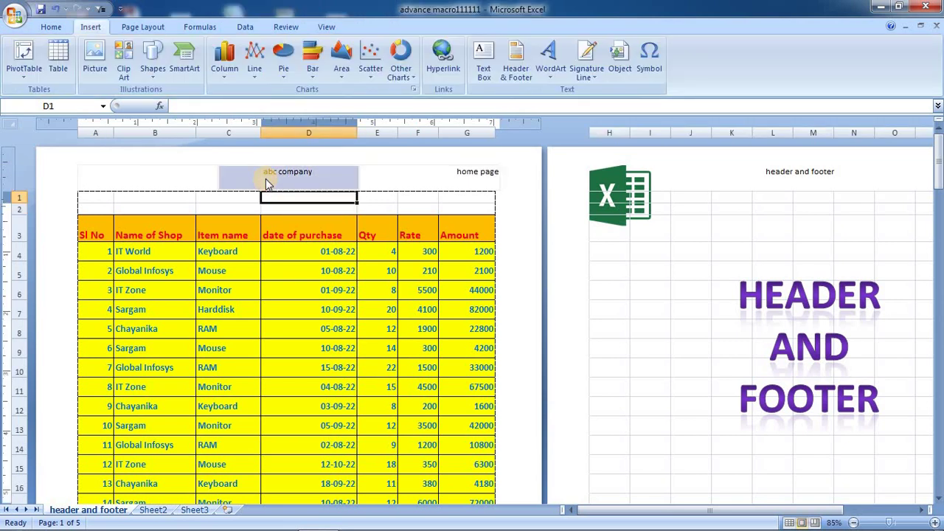
drag(938, 194, 940, 169)
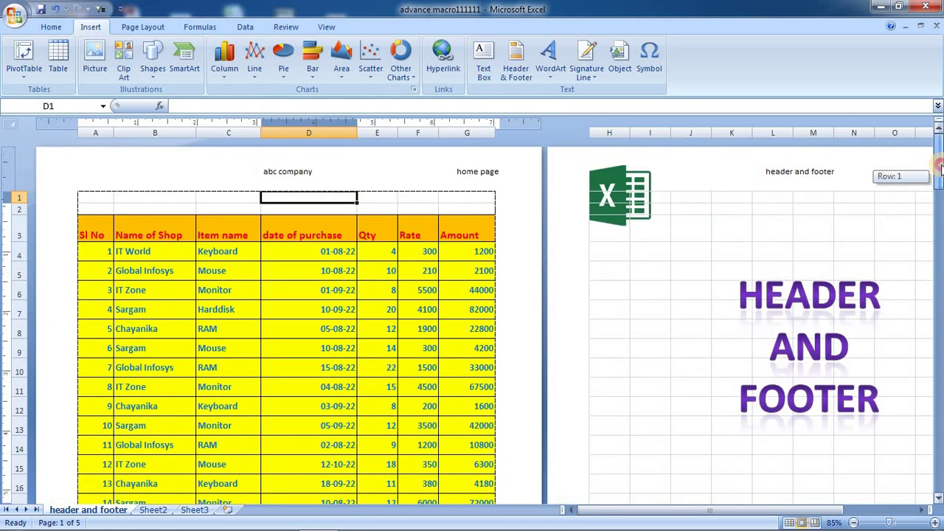
click(400, 165)
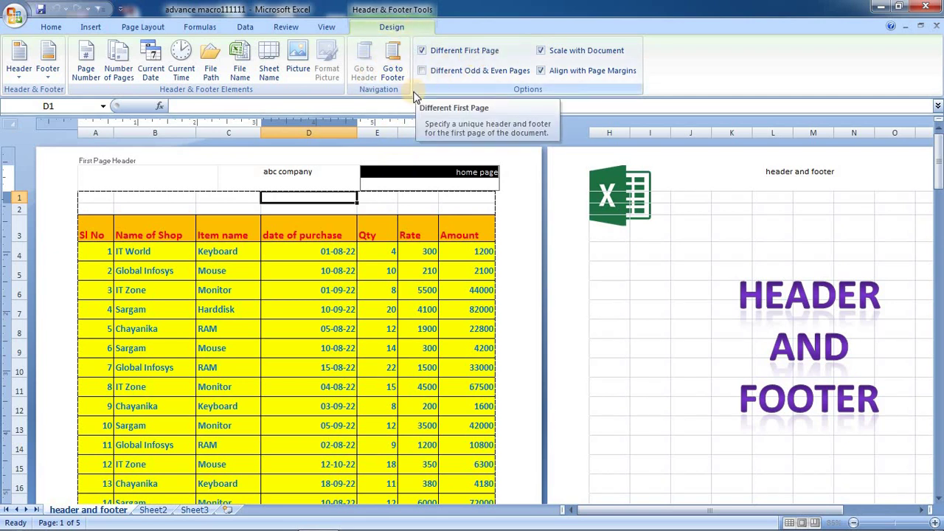
click(332, 180)
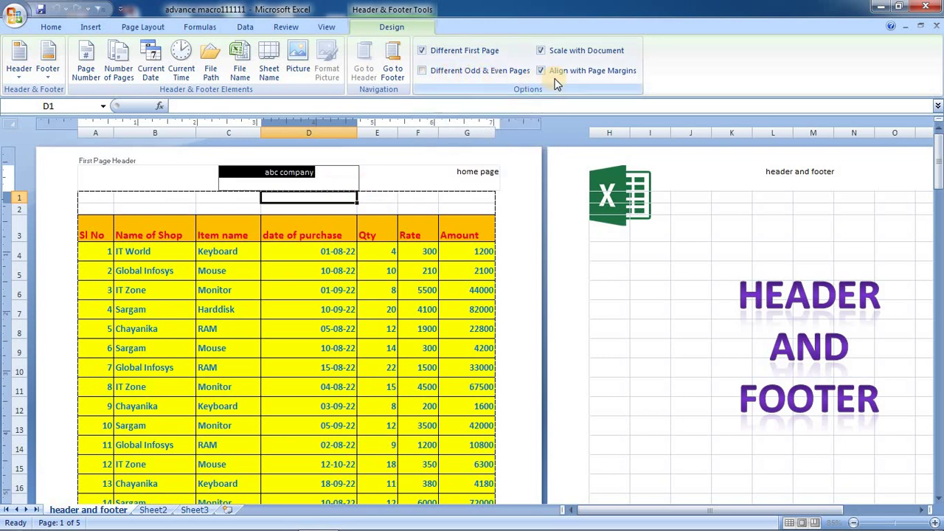
click(423, 52)
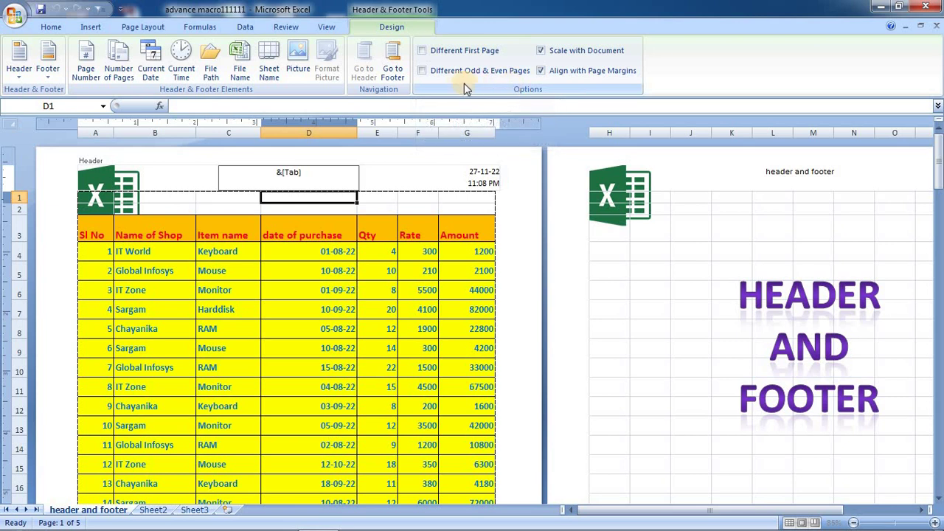
Step: Enable Different Odd & Even Pages for the header
click(423, 70)
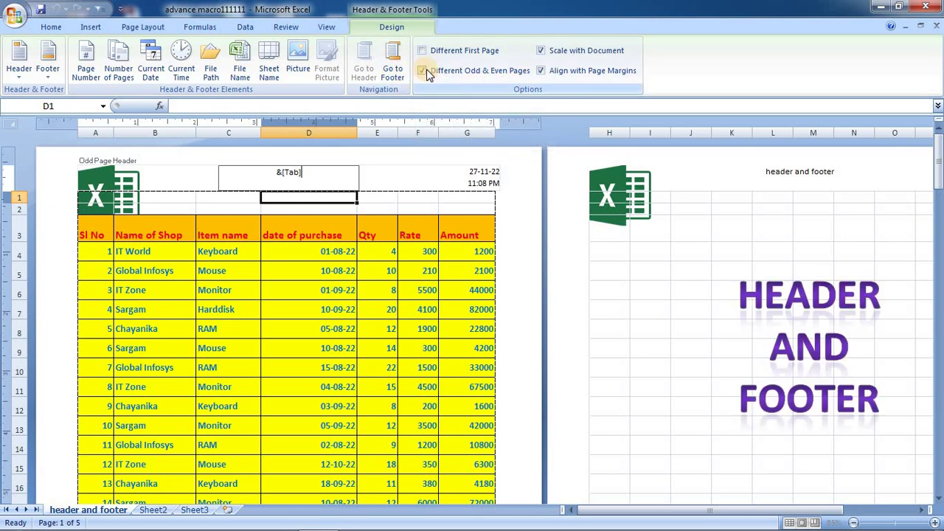
click(415, 167)
click(290, 175)
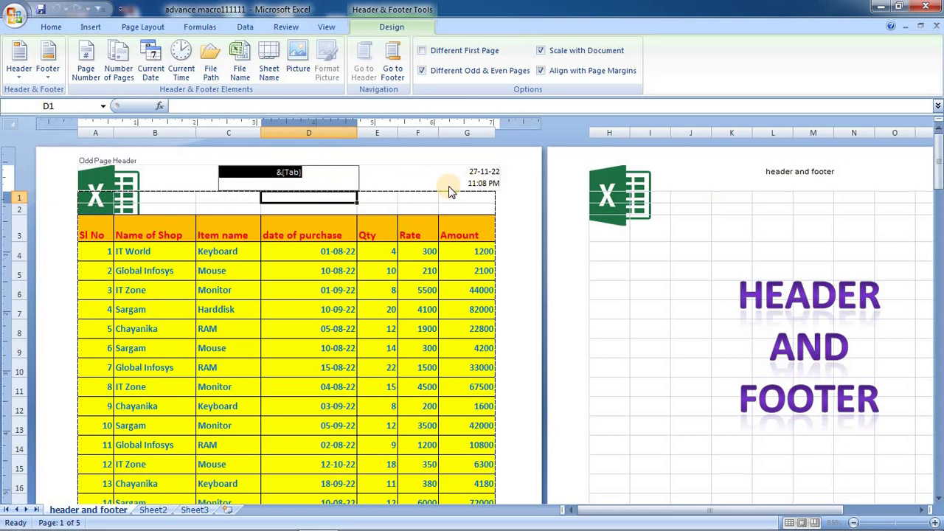
drag(940, 189, 939, 135)
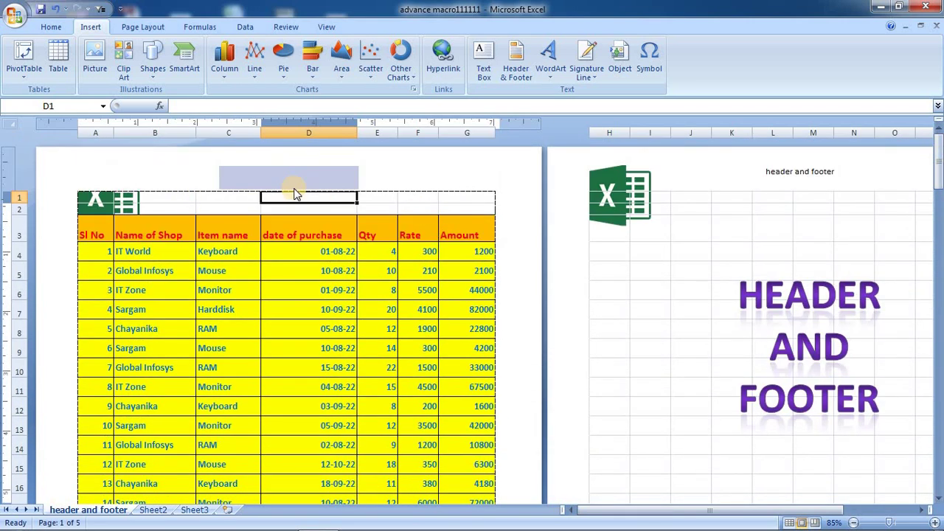
Step: Insert Current Time and Current Date into the centre of the page 2 even-page header
scroll(659, 352, down, 8)
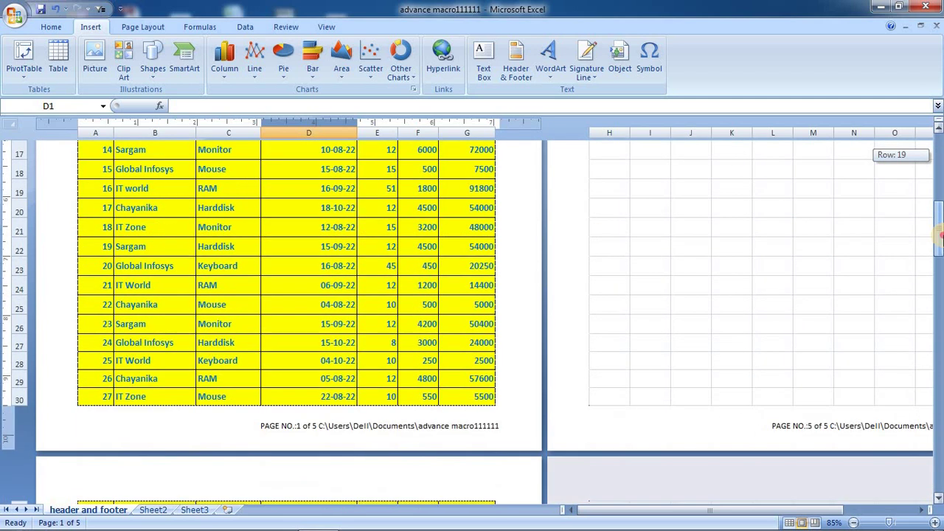
click(307, 347)
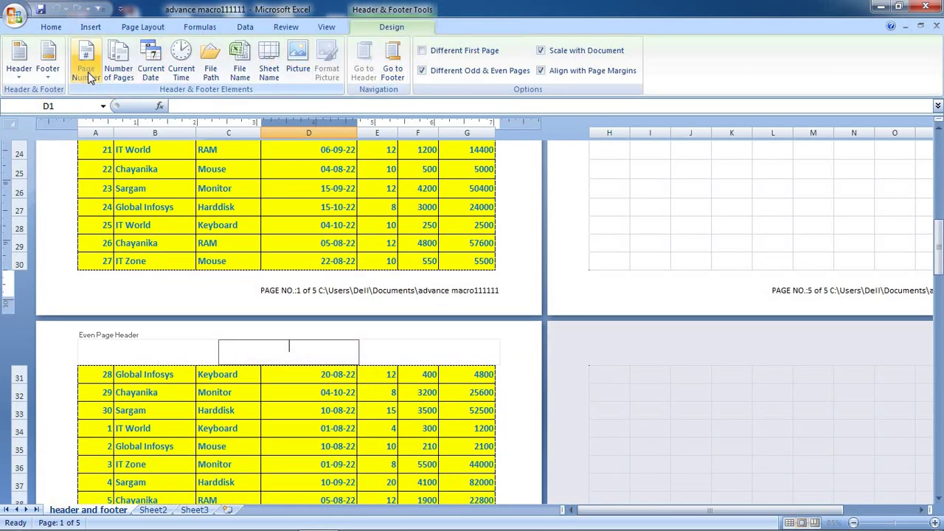
click(178, 62)
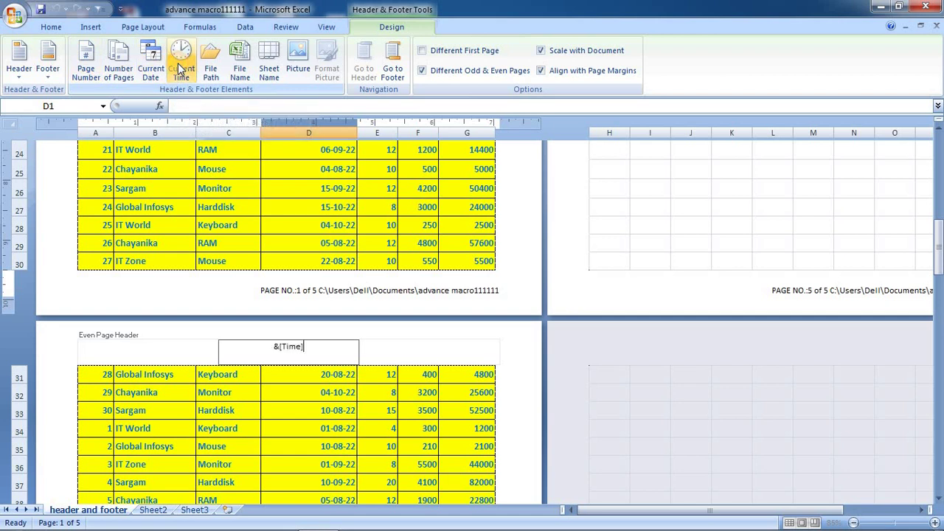
click(156, 70)
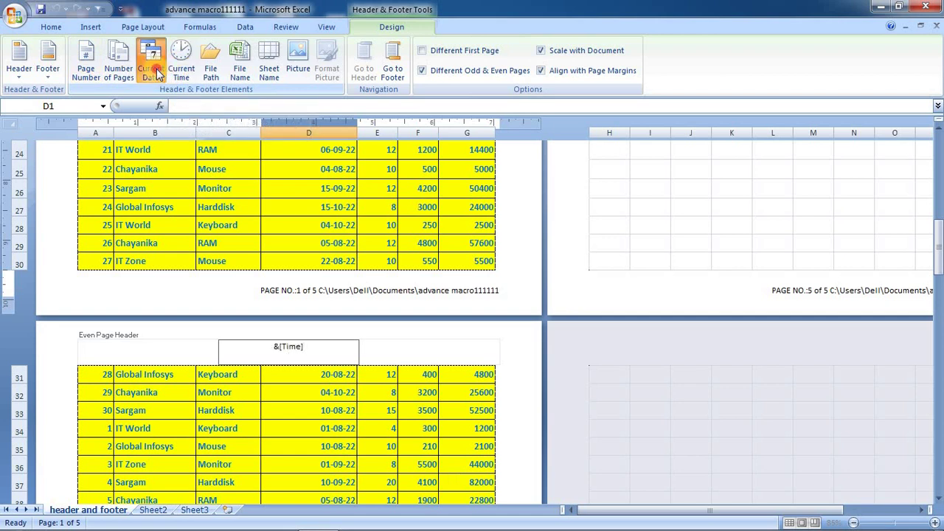
click(428, 356)
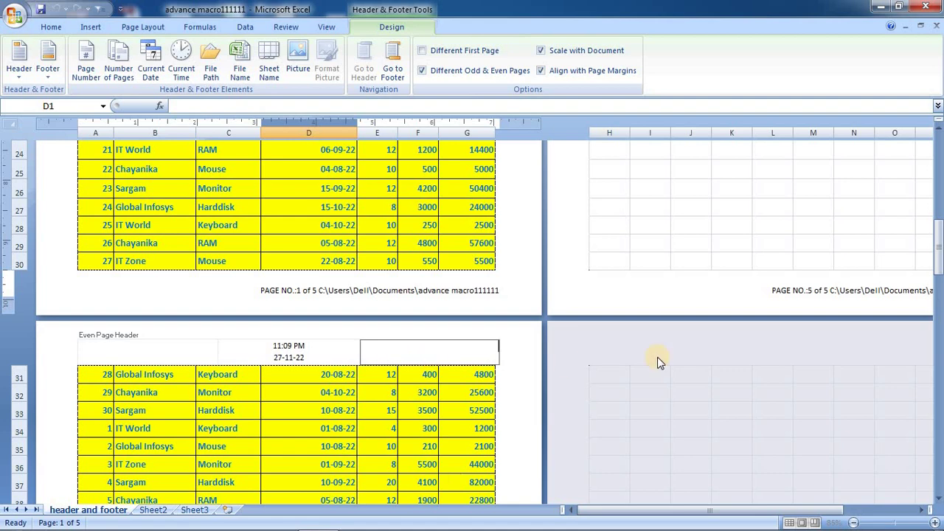
drag(940, 260, 925, 167)
Step: Turn off Different Odd & Even Pages so every page shows logo, sheet name and date/time
click(301, 179)
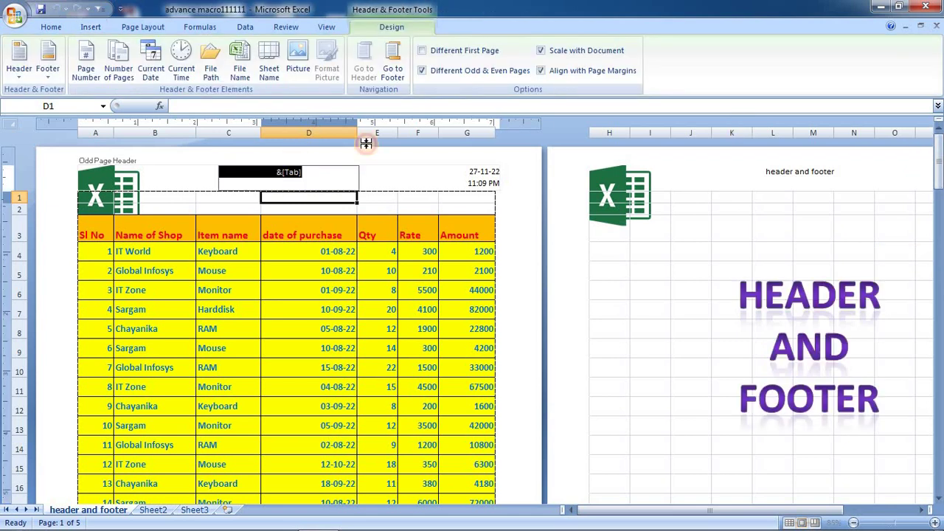
click(427, 73)
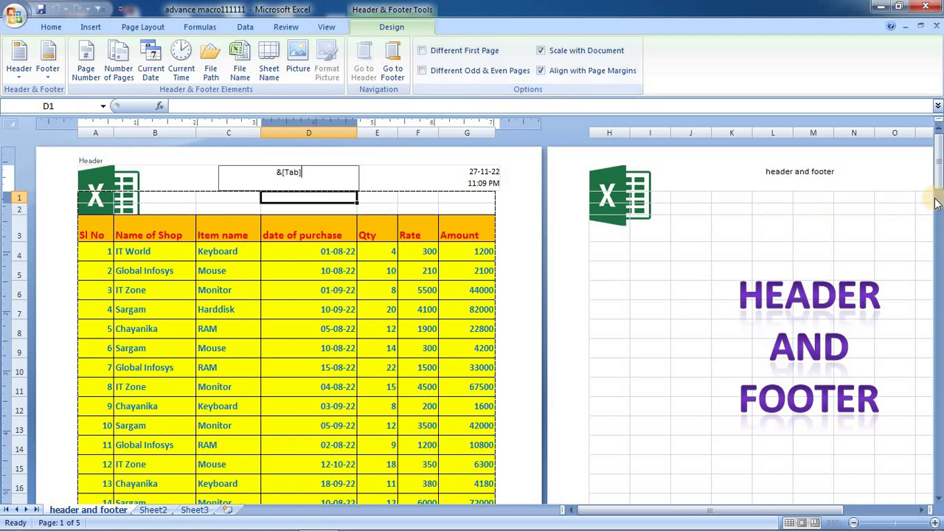
drag(939, 167, 922, 132)
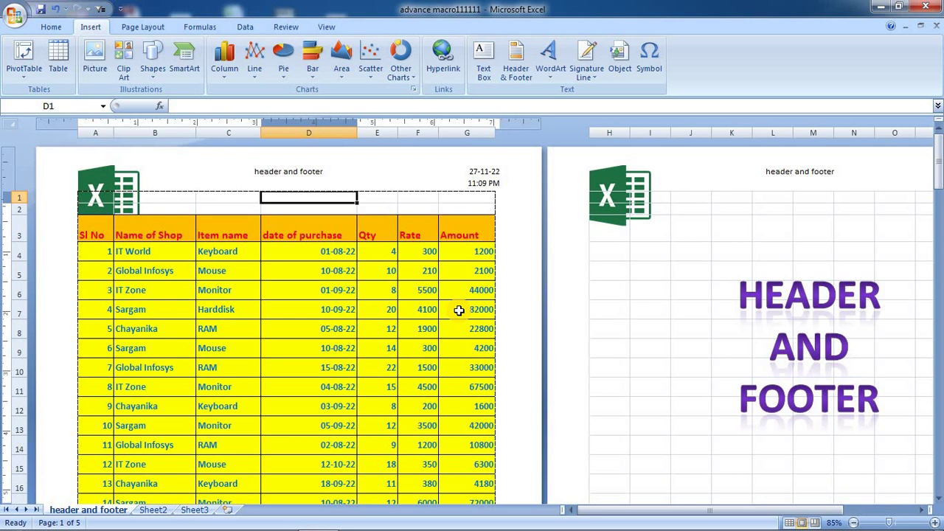
Step: Leave header editing and switch the sheet to Normal view from the View tab
click(398, 177)
click(326, 27)
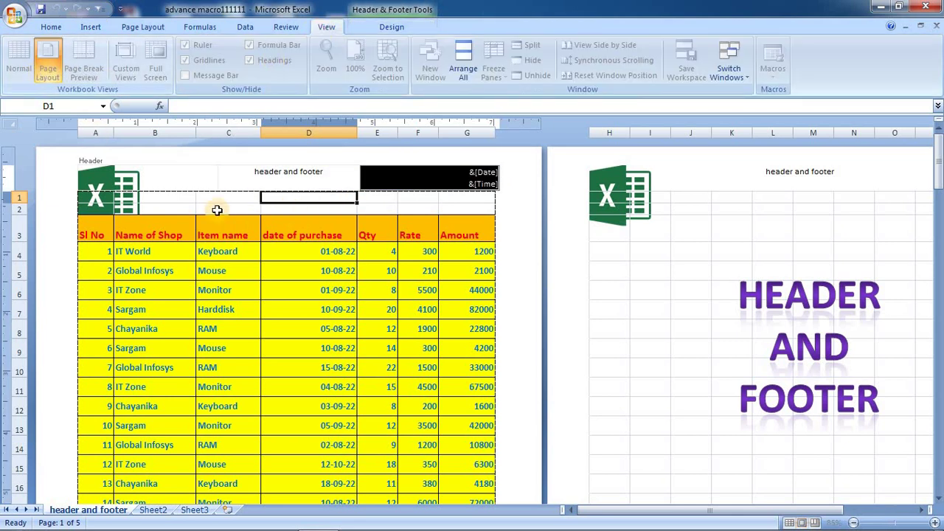
click(217, 210)
click(19, 59)
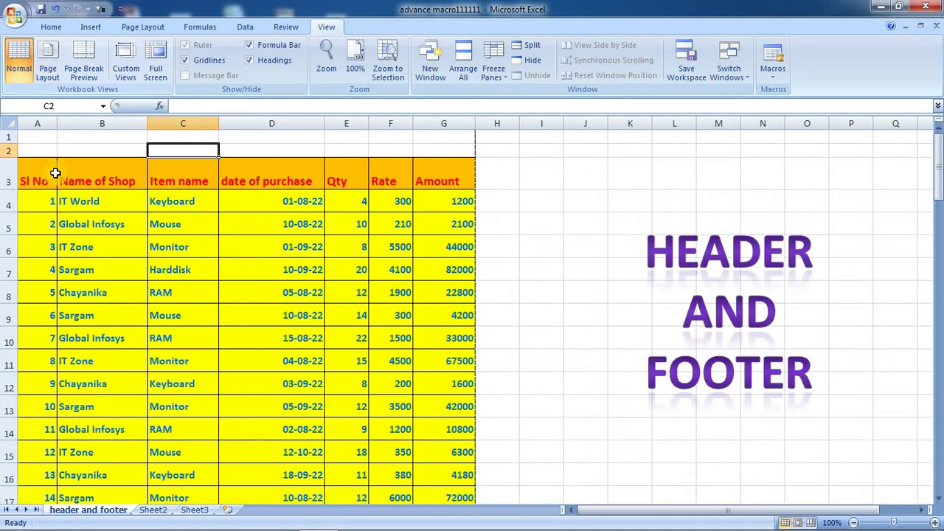